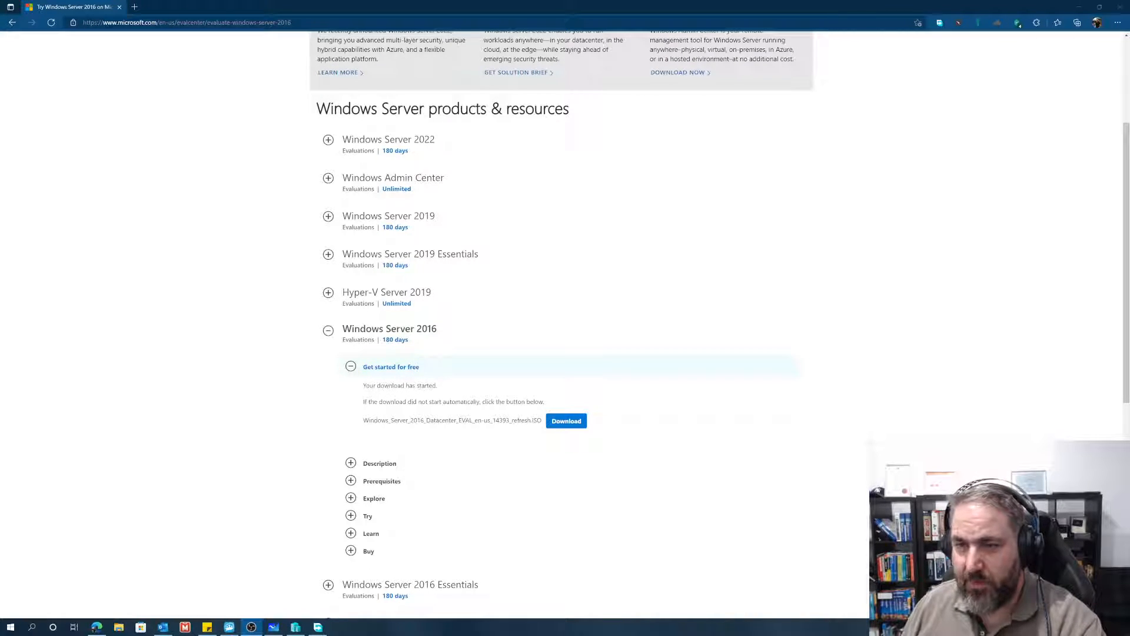
Step: Look over the Windows Server evaluation products and open Google in a separate browser tab
{"action": "scroll", "coordinate": [254, 141], "scroll_direction": "up", "scroll_amount": 3}
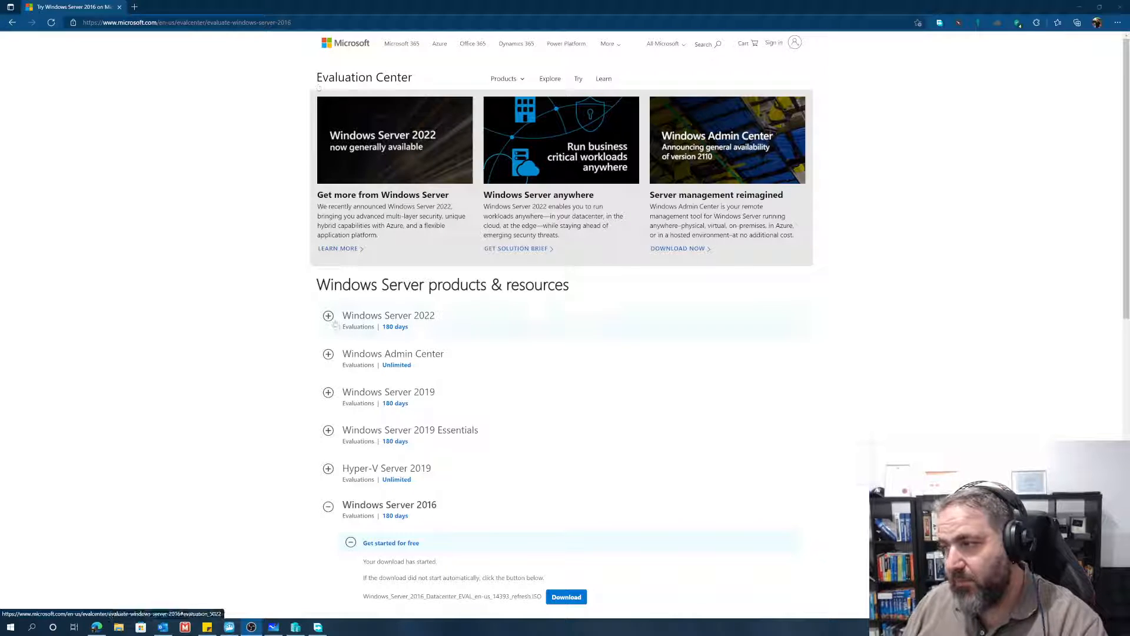
{"action": "scroll", "coordinate": [479, 446], "scroll_direction": "down", "scroll_amount": 3}
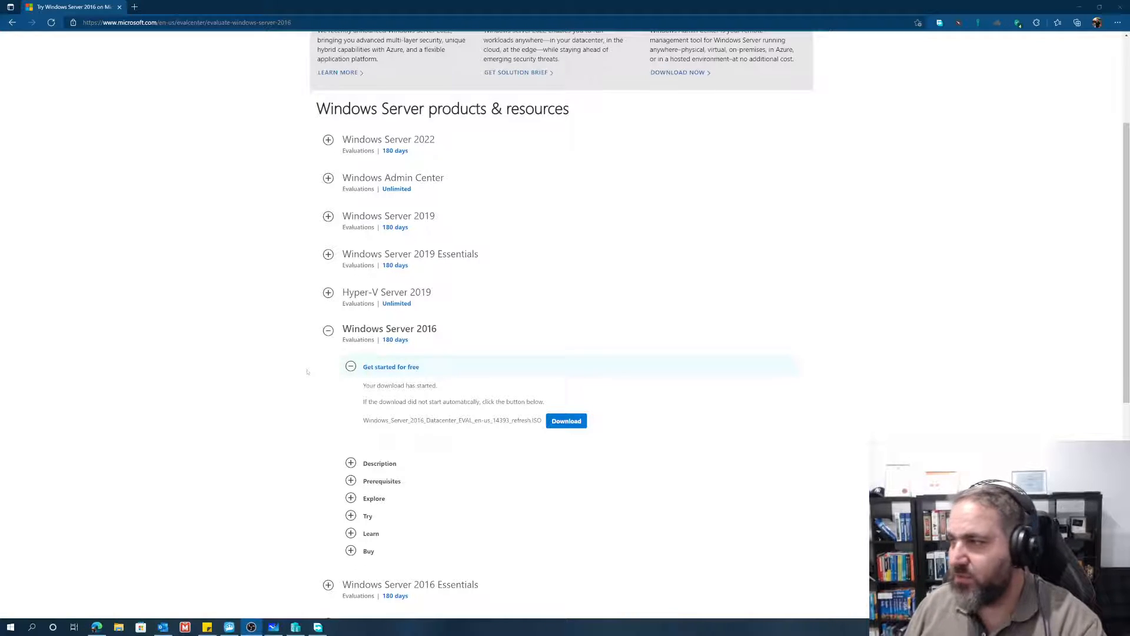
{"action": "left_click", "coordinate": [135, 7]}
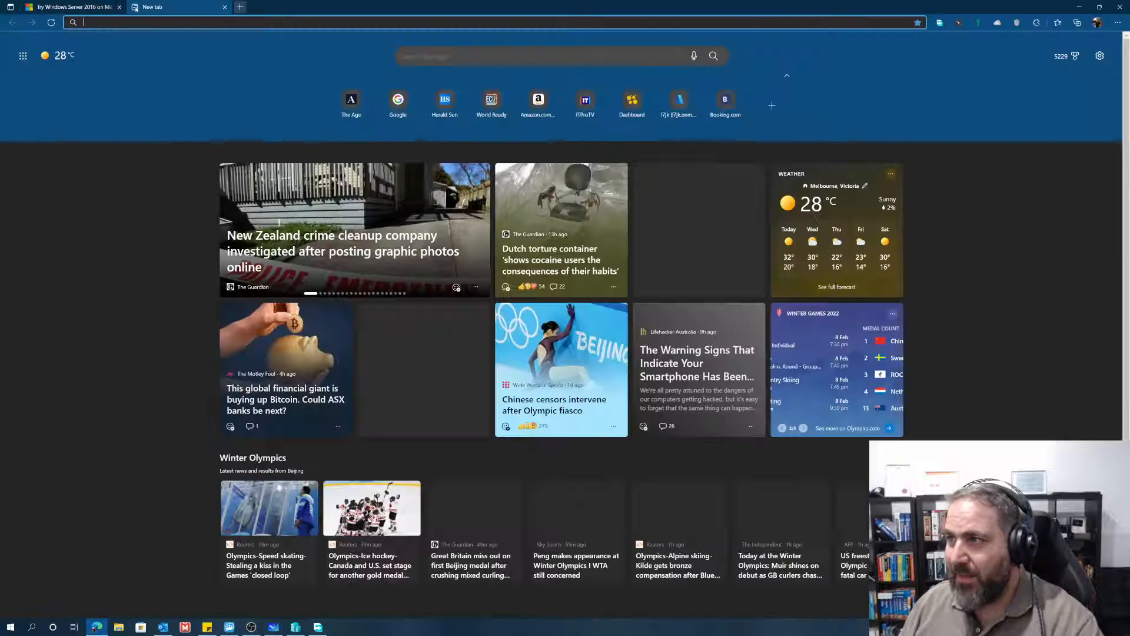
{"action": "type", "text": "goo"}
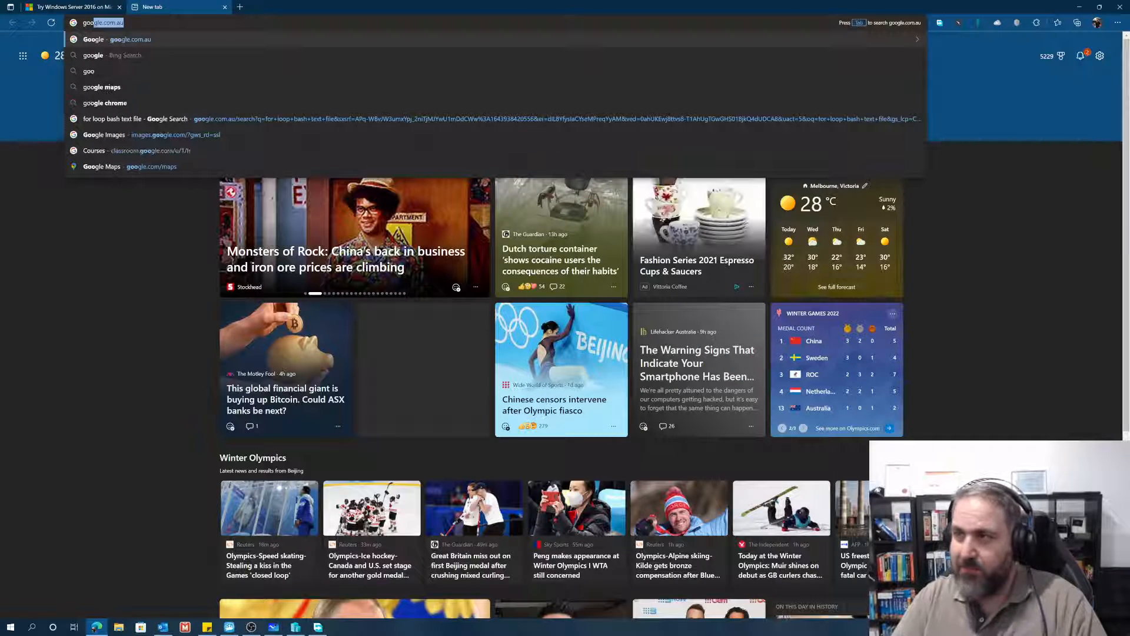
{"action": "key", "text": "Return"}
{"action": "left_click", "coordinate": [84, 7]}
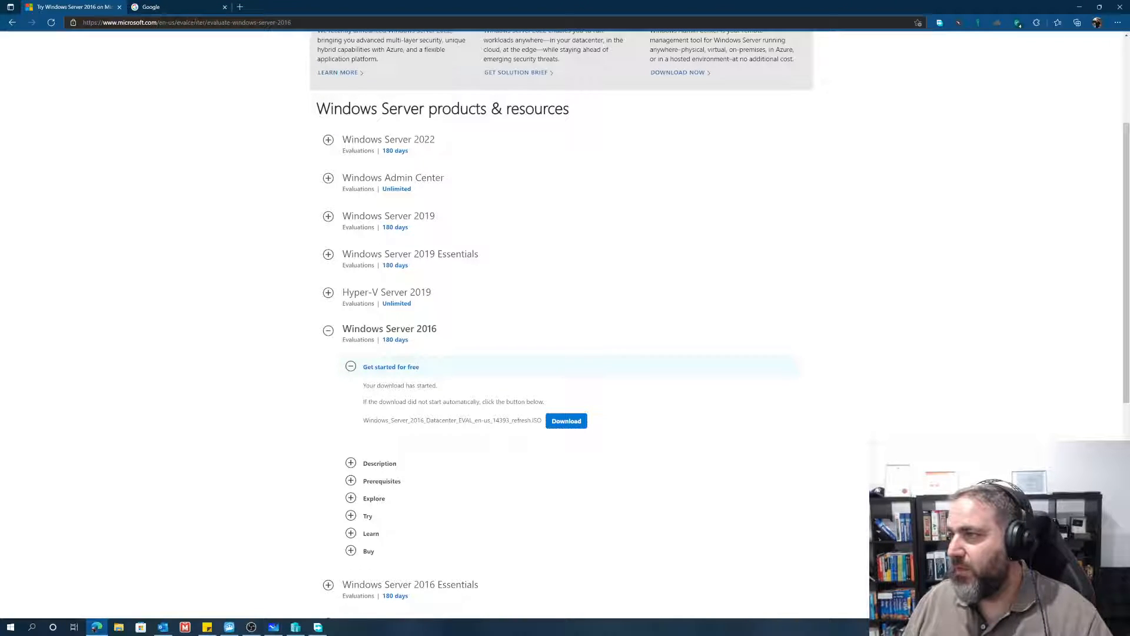
{"action": "left_click", "coordinate": [157, 9]}
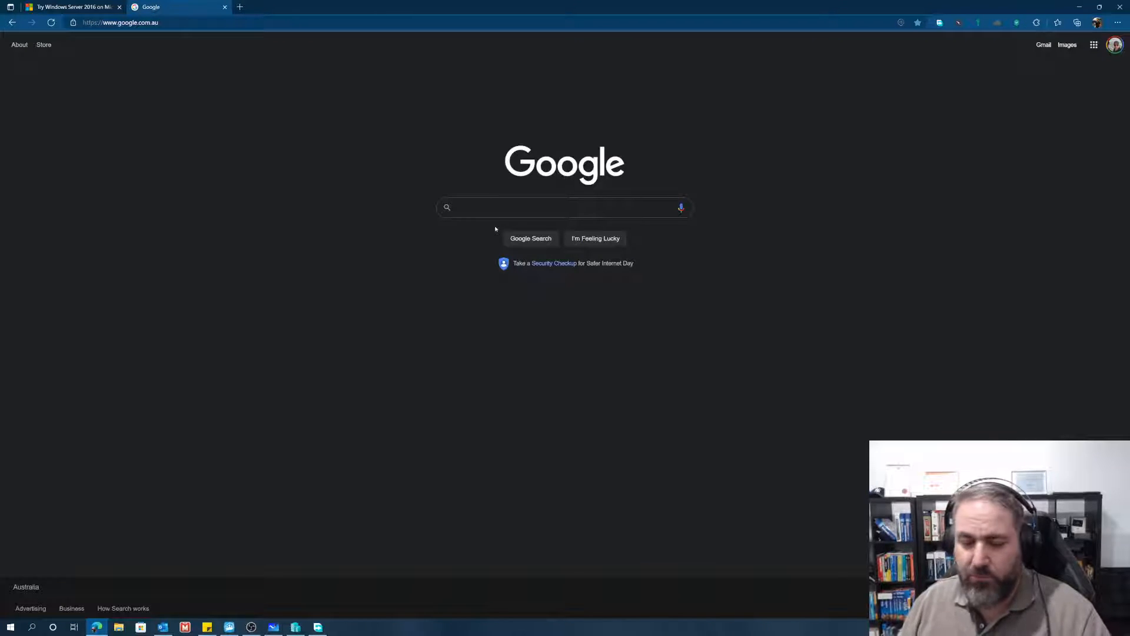
Step: Search Google for "windows iso 2016" and open the Microsoft Evaluation Center result for Windows Server 2016
{"action": "type", "text": "windows"}
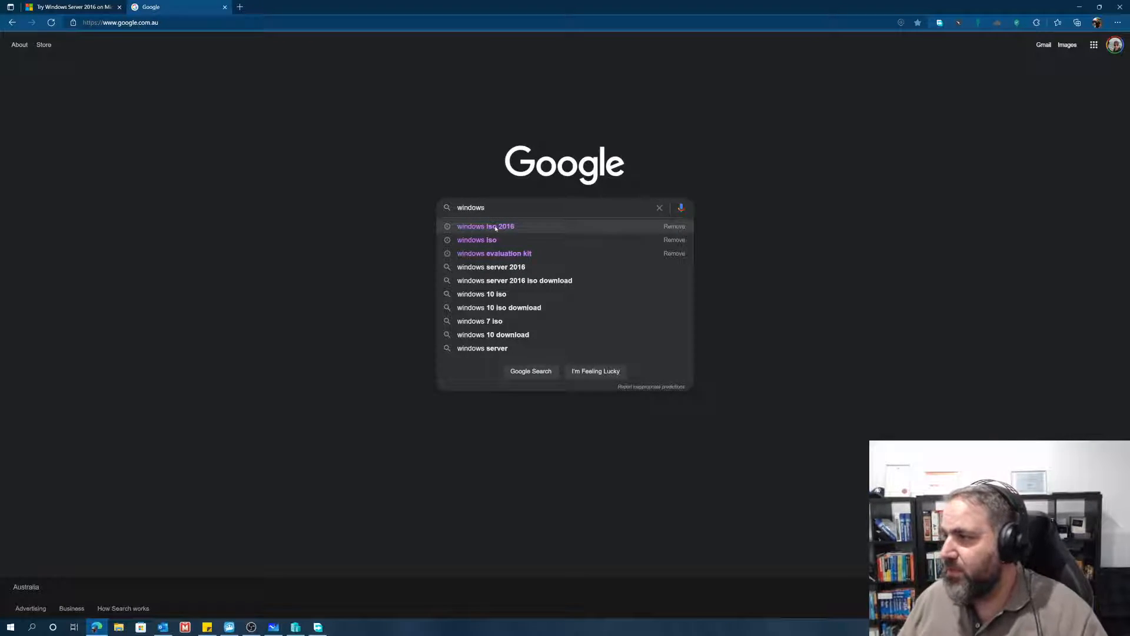
{"action": "left_click", "coordinate": [495, 228]}
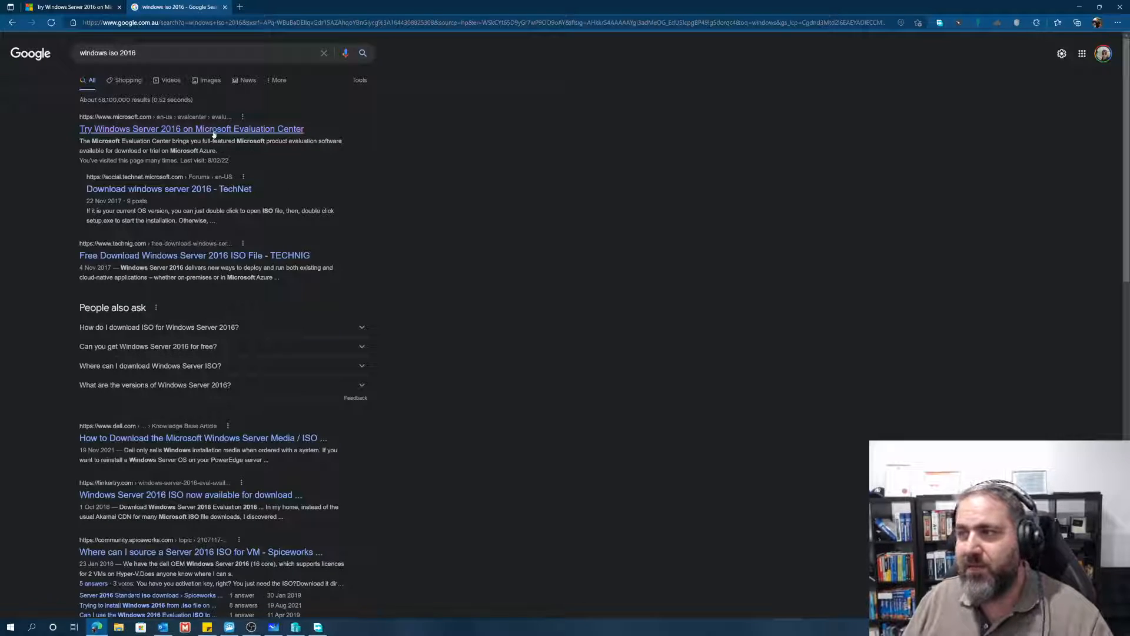
{"action": "left_click", "coordinate": [213, 130]}
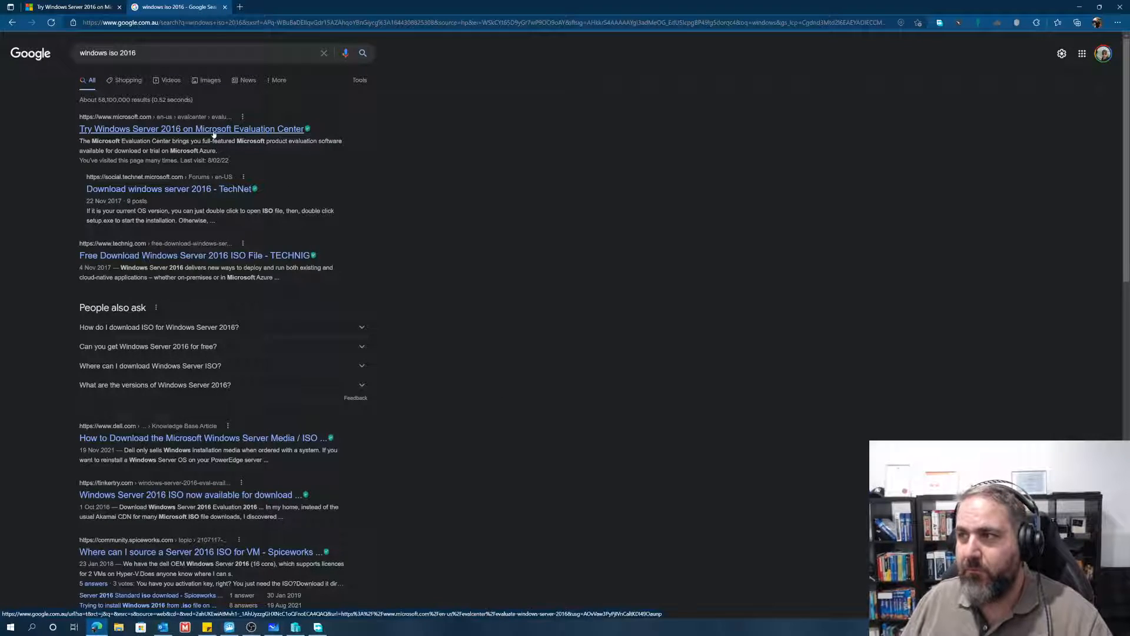
{"action": "left_click", "coordinate": [104, 129]}
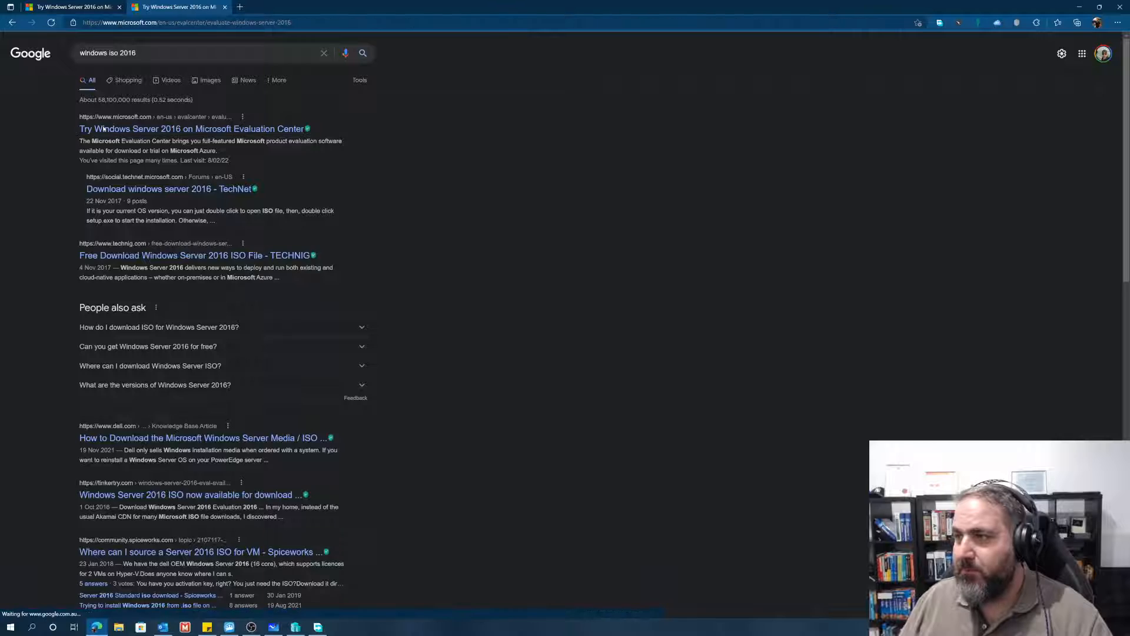
Step: Close the duplicate evaluation tab and look through the Windows Server 2016 download section and the products listed below it
{"action": "left_click", "coordinate": [224, 7]}
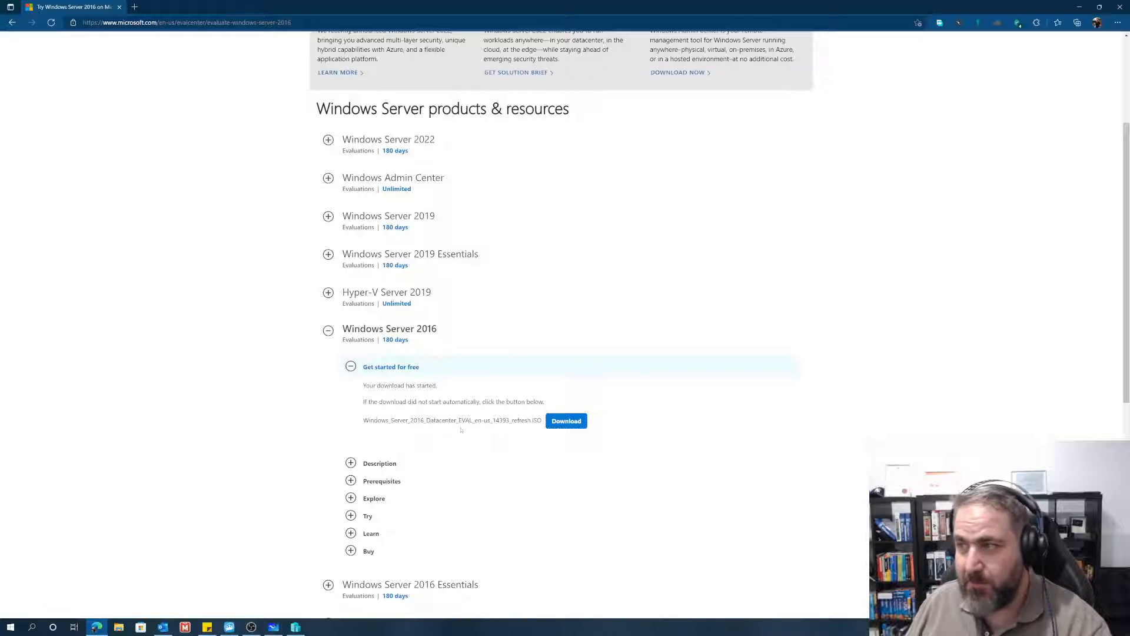
{"action": "scroll", "coordinate": [458, 430], "scroll_direction": "down", "scroll_amount": 3}
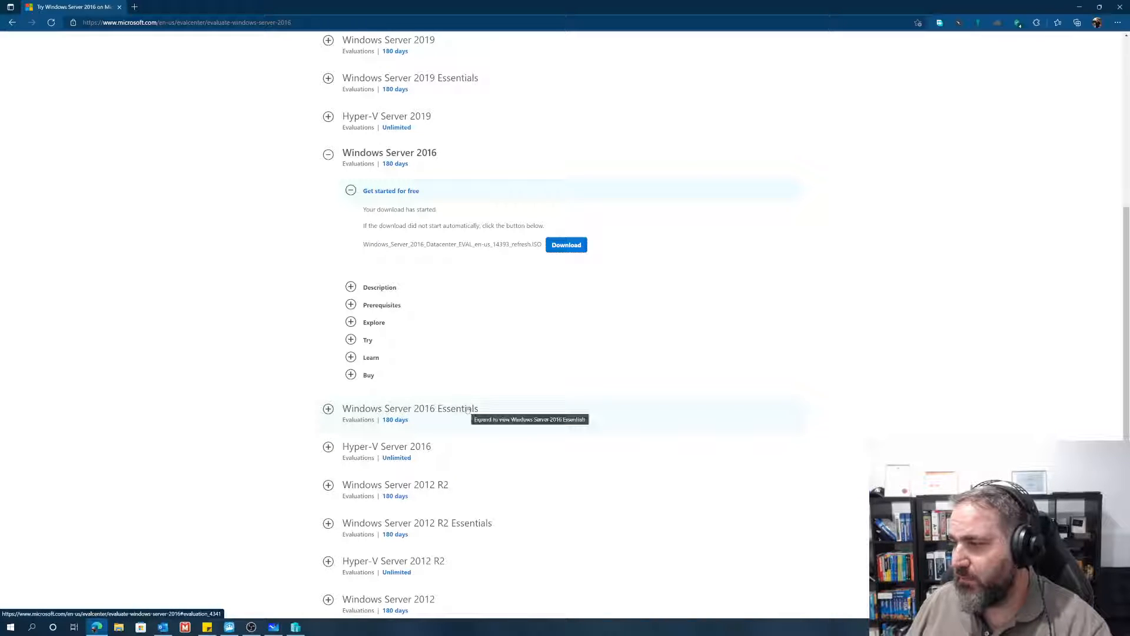
{"action": "scroll", "coordinate": [511, 484], "scroll_direction": "up", "scroll_amount": 3}
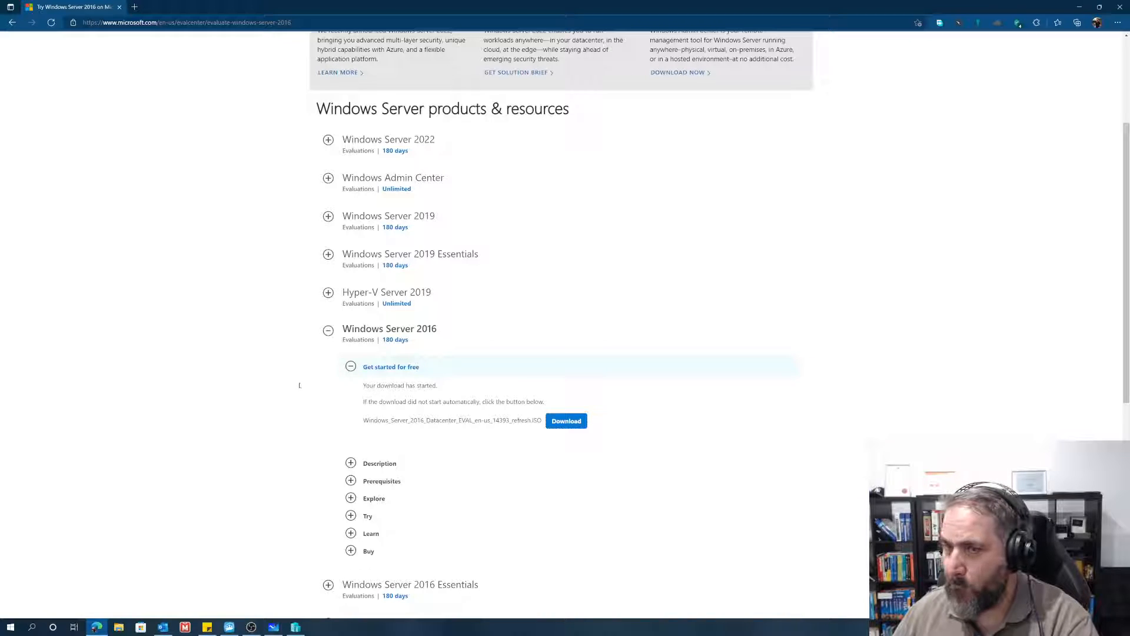
Step: Find and open the Apps & features system settings, and move the Settings window clear of the screen's top edge
{"action": "mouse_move", "coordinate": [294, 632]}
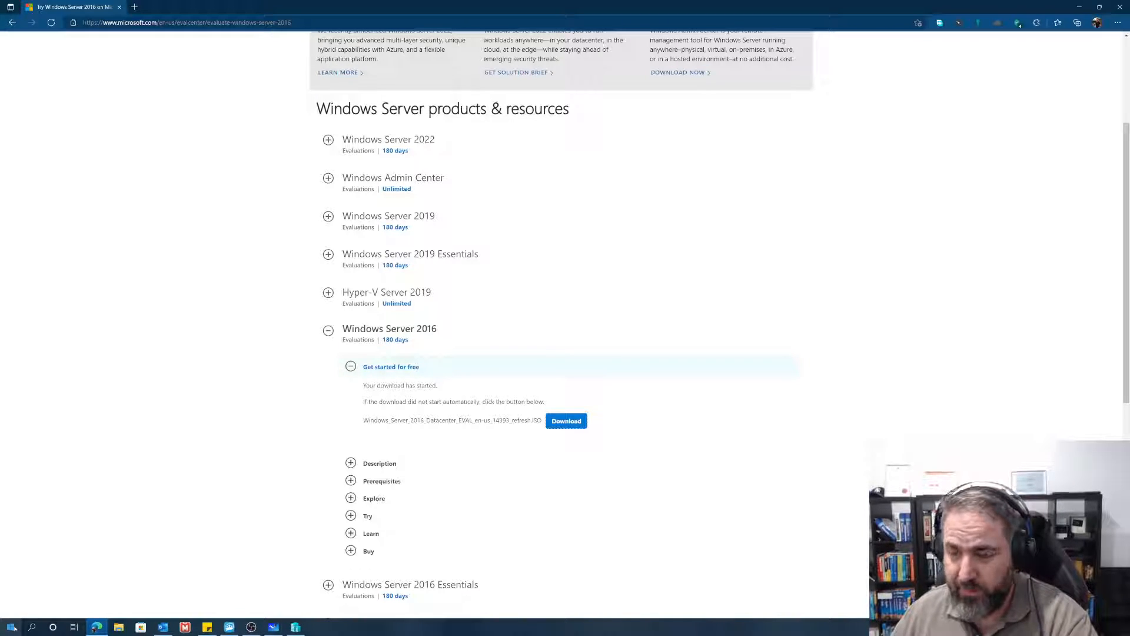
{"action": "right_click", "coordinate": [14, 627]}
{"action": "left_click", "coordinate": [16, 629]}
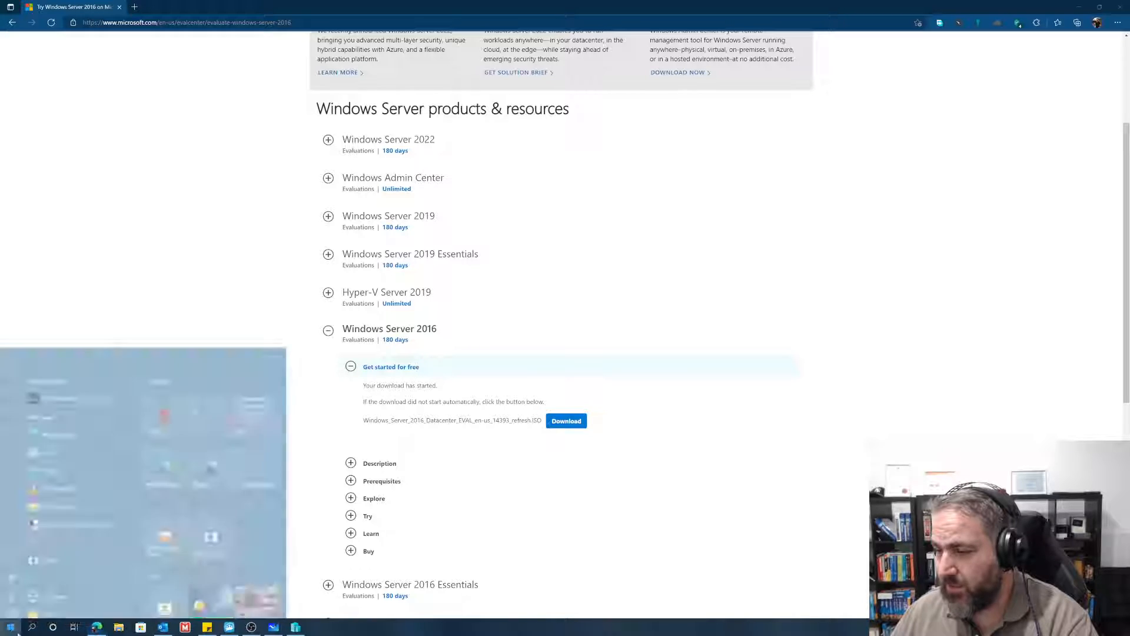
{"action": "left_click", "coordinate": [32, 627]}
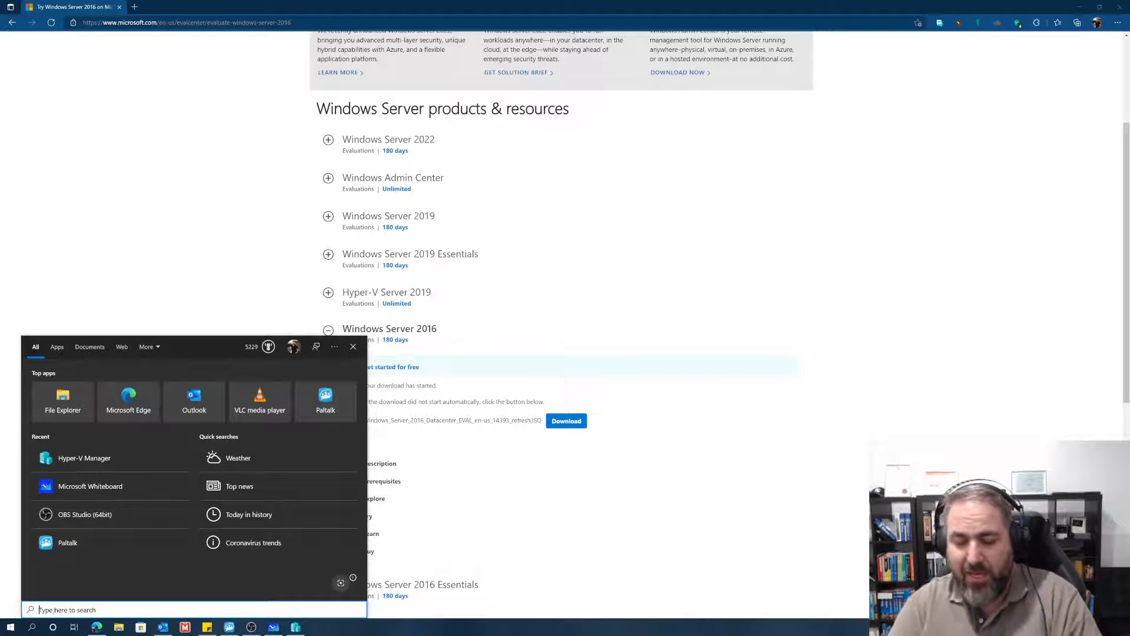
{"action": "type", "text": "apps a"}
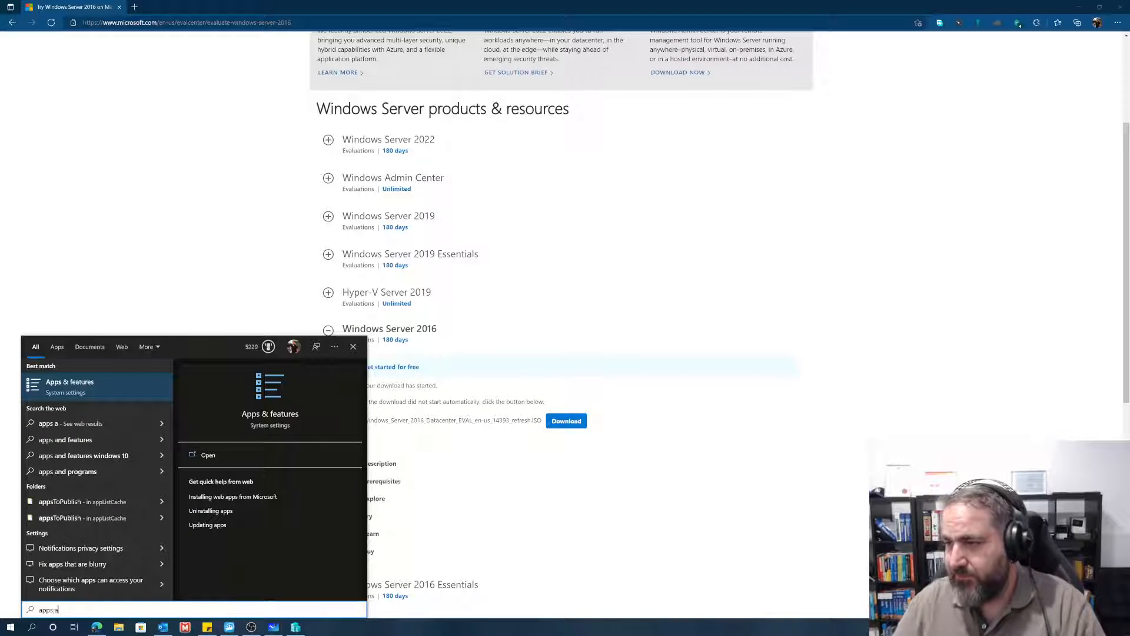
{"action": "left_click", "coordinate": [68, 387]}
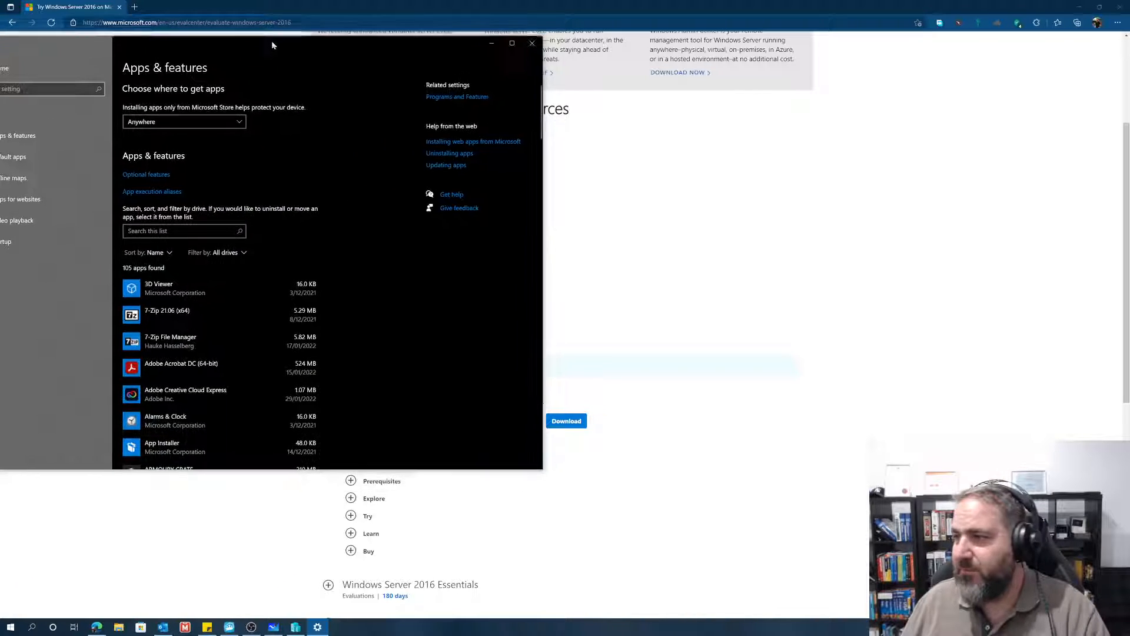
{"action": "left_click_drag", "start_coordinate": [270, 40], "coordinate": [324, 112]}
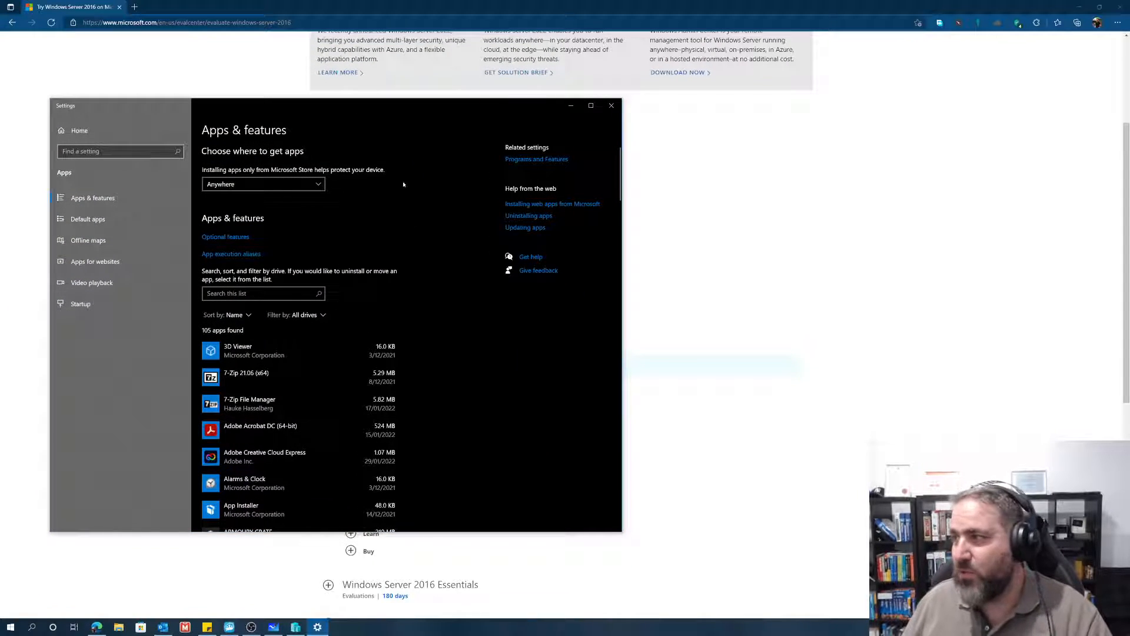
Step: Open Programs and Features and bring up the list of Windows features to check the Hyper-V entry
{"action": "left_click", "coordinate": [518, 159]}
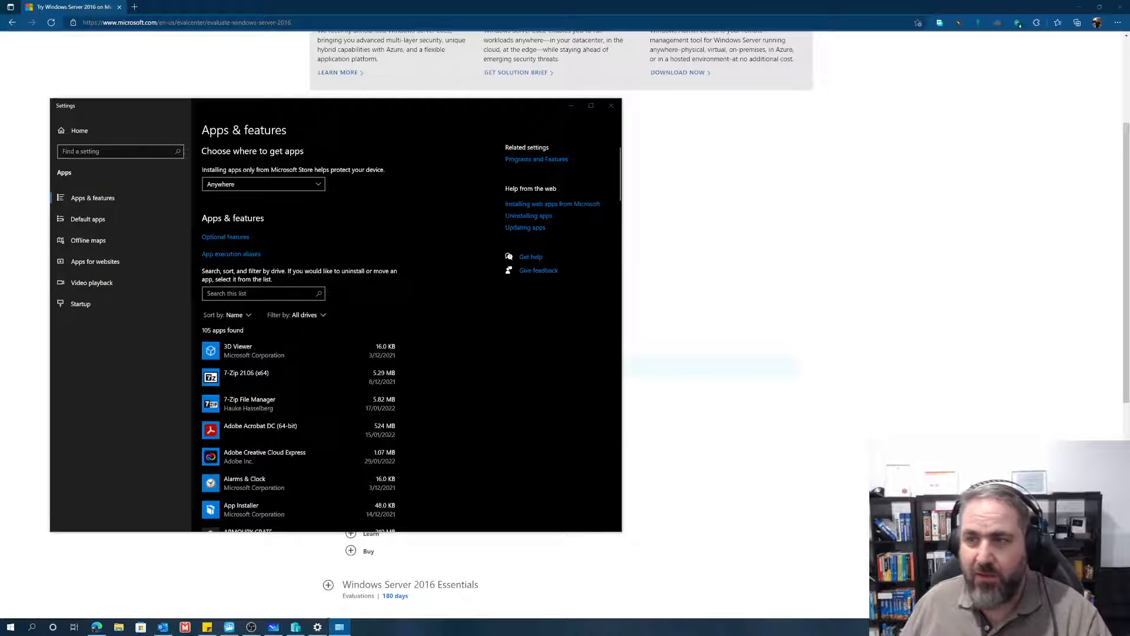
{"action": "left_click_drag", "start_coordinate": [0, 101], "coordinate": [146, 69]}
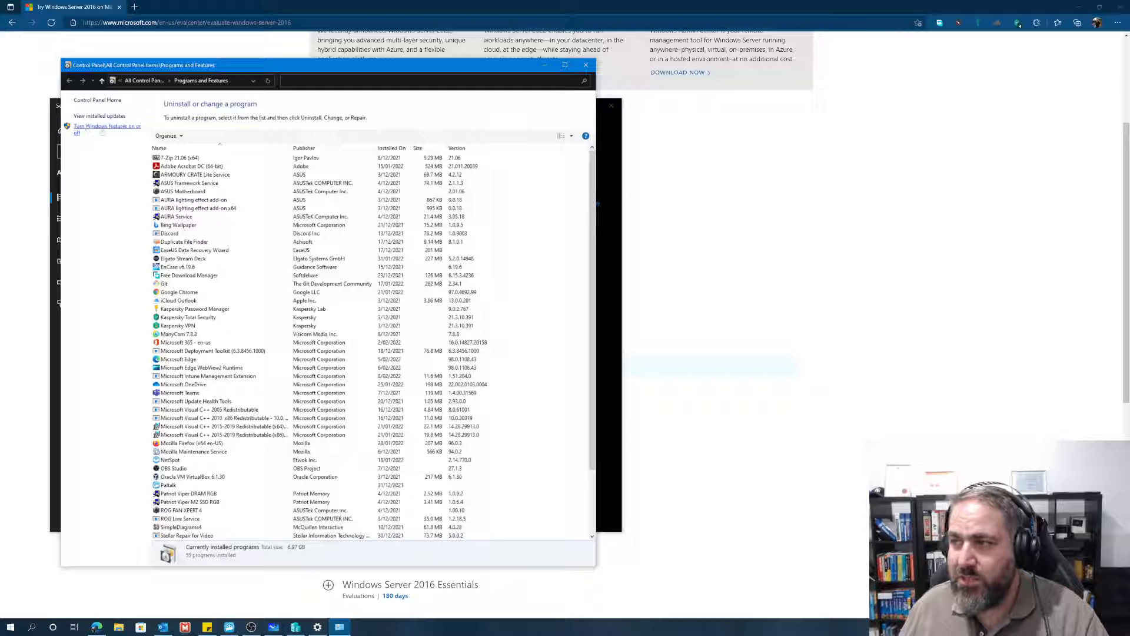
{"action": "left_click", "coordinate": [104, 128]}
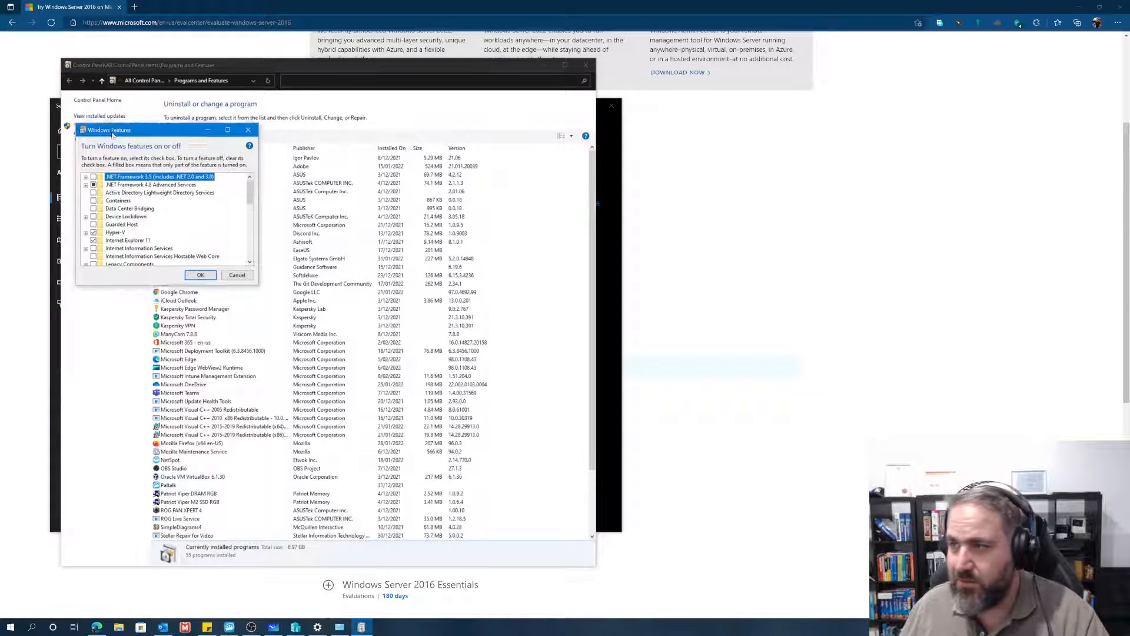
{"action": "left_click_drag", "start_coordinate": [113, 134], "coordinate": [112, 142]}
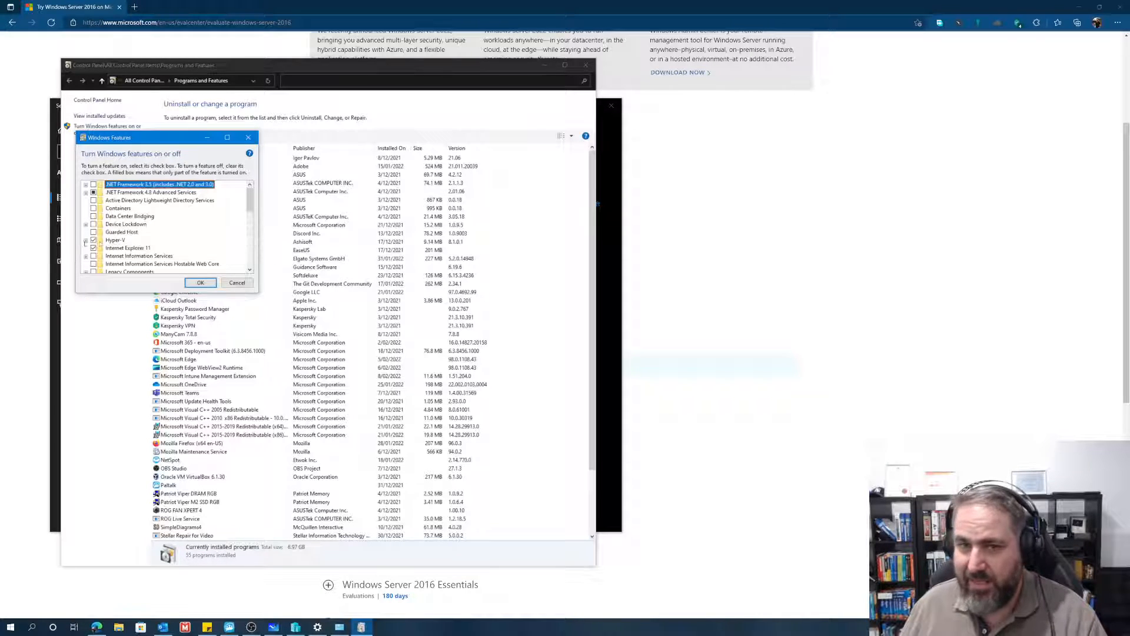
Step: Cancel the Windows Features dialog and close the Programs and Features and Settings windows
{"action": "left_click", "coordinate": [236, 282]}
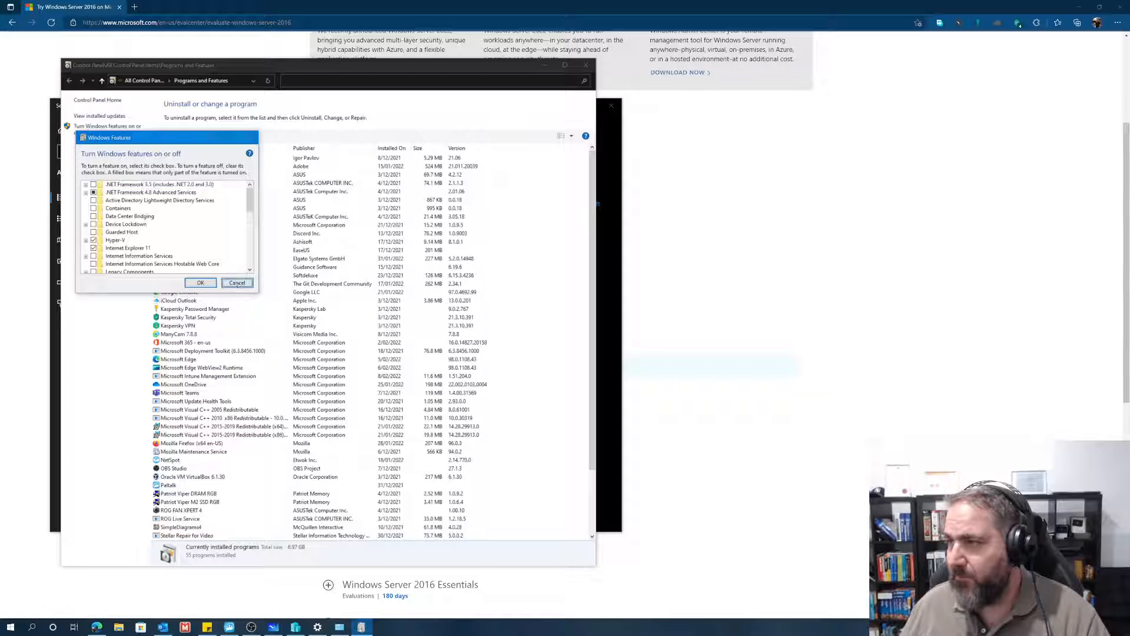
{"action": "left_click", "coordinate": [587, 69]}
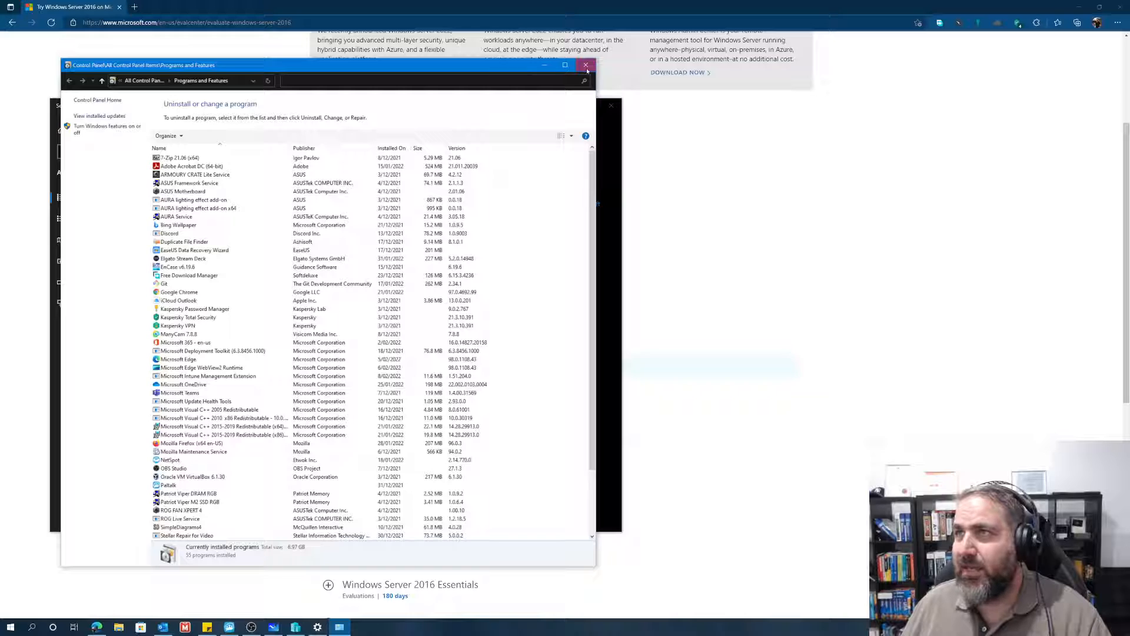
{"action": "left_click", "coordinate": [586, 67]}
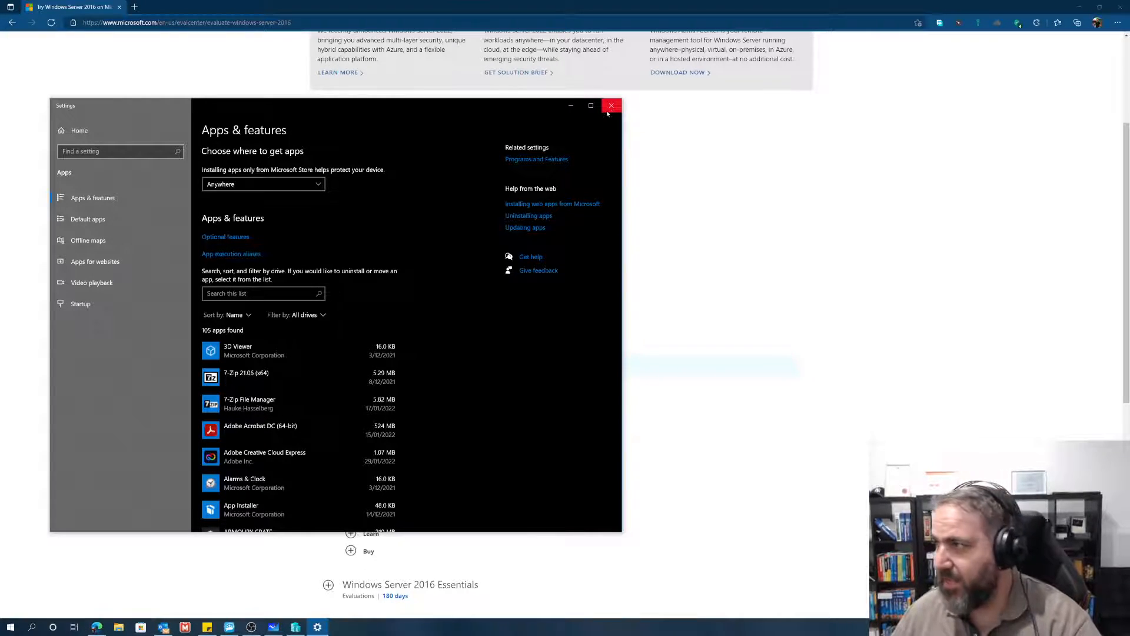
{"action": "left_click", "coordinate": [611, 108]}
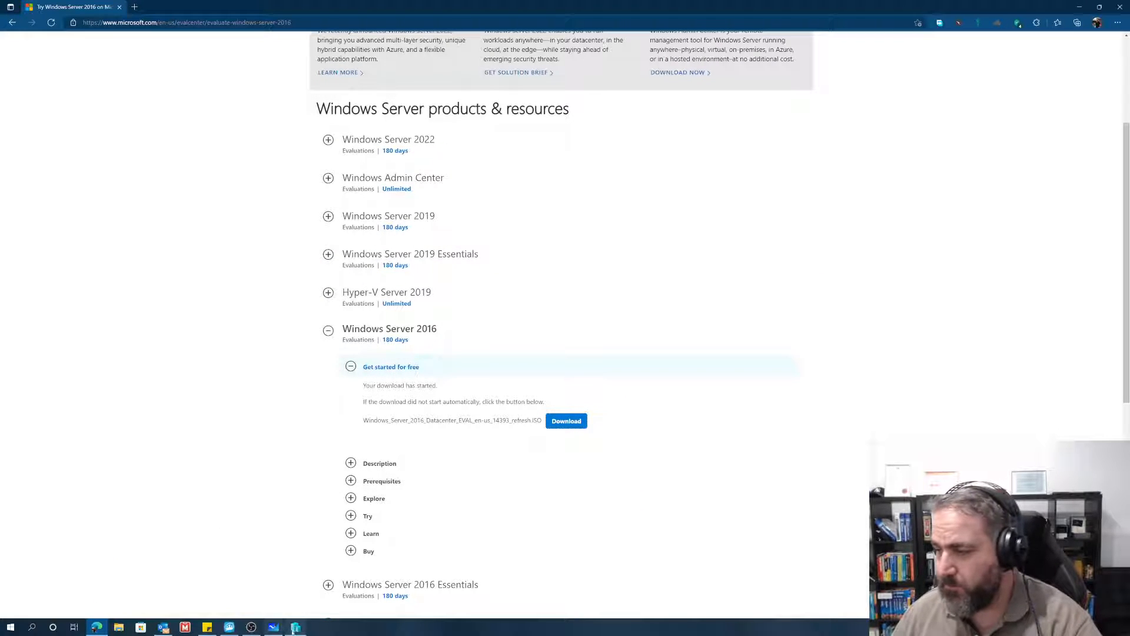
Step: Switch to Hyper-V Manager and start the New Virtual Machine Wizard for the local host server
{"action": "left_click", "coordinate": [295, 627]}
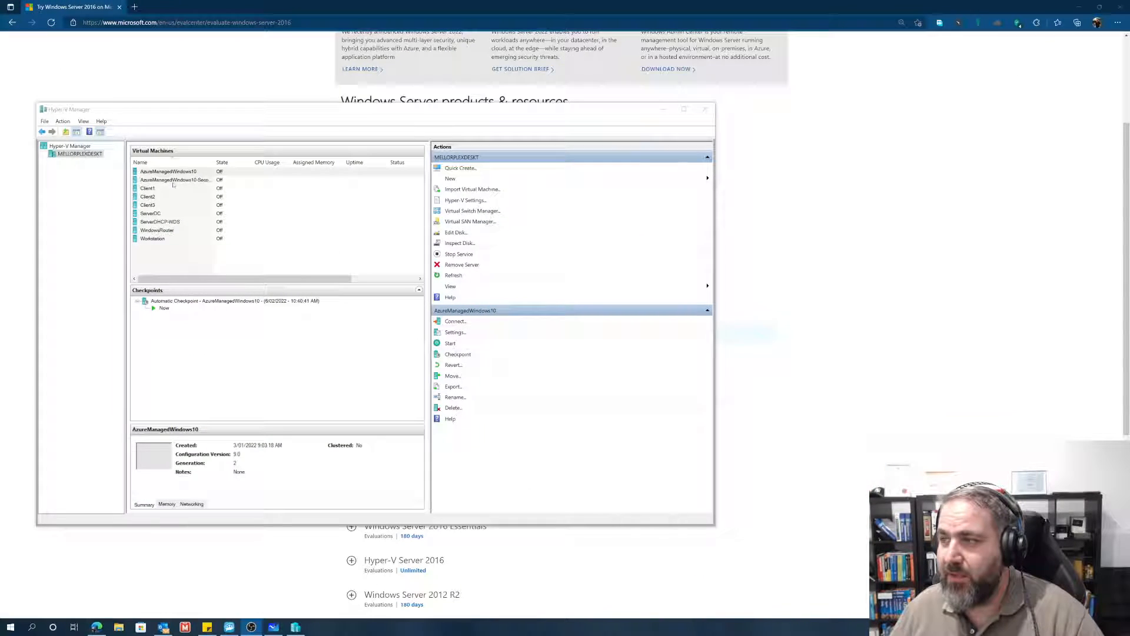
{"action": "left_click", "coordinate": [128, 153]}
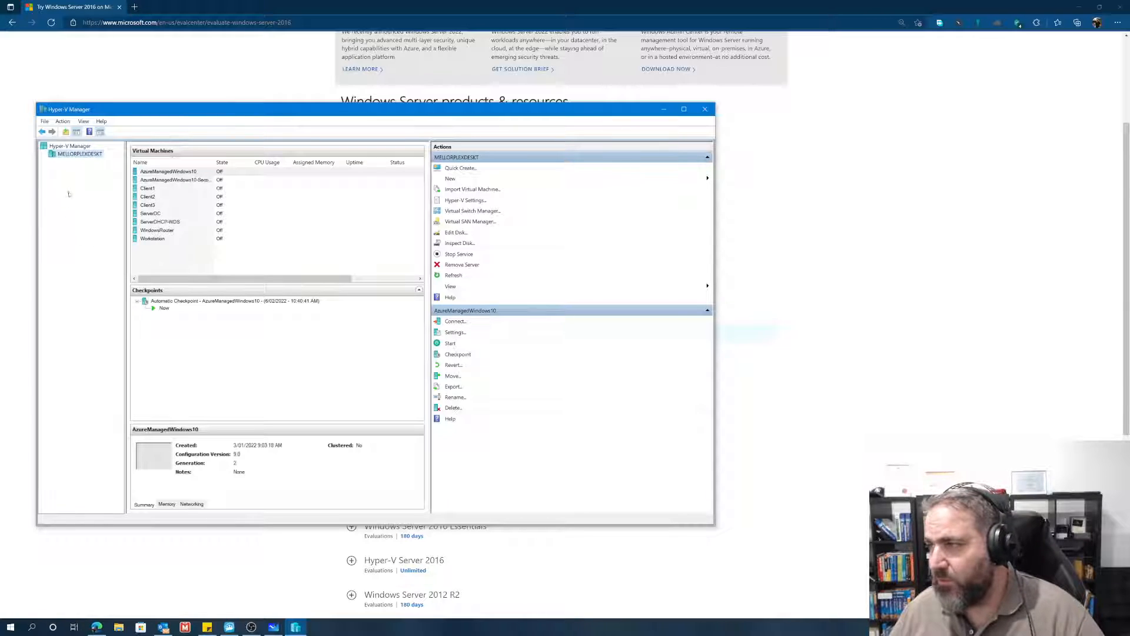
{"action": "right_click", "coordinate": [61, 154]}
{"action": "mouse_move", "coordinate": [94, 172]}
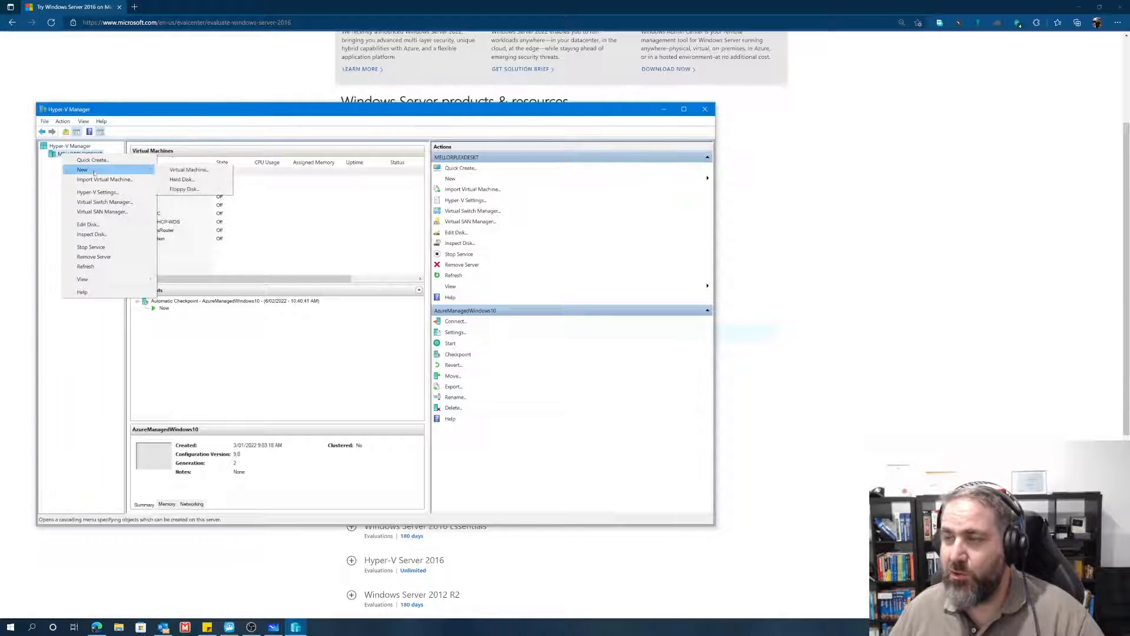
{"action": "left_click", "coordinate": [174, 172]}
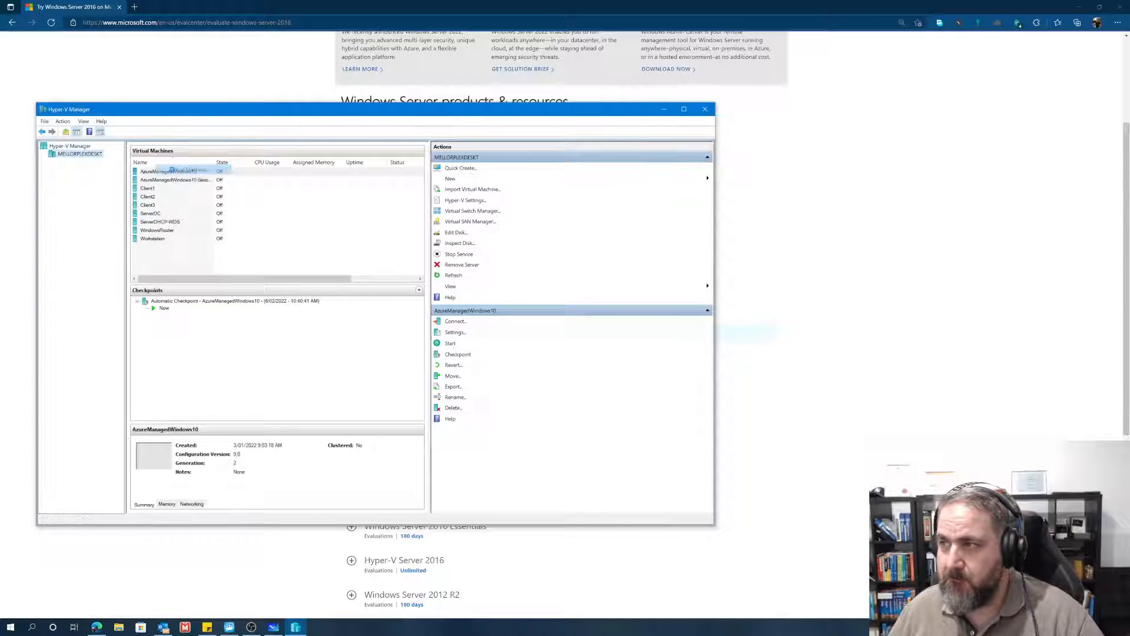
{"action": "left_click_drag", "start_coordinate": [565, 197], "coordinate": [185, 126]}
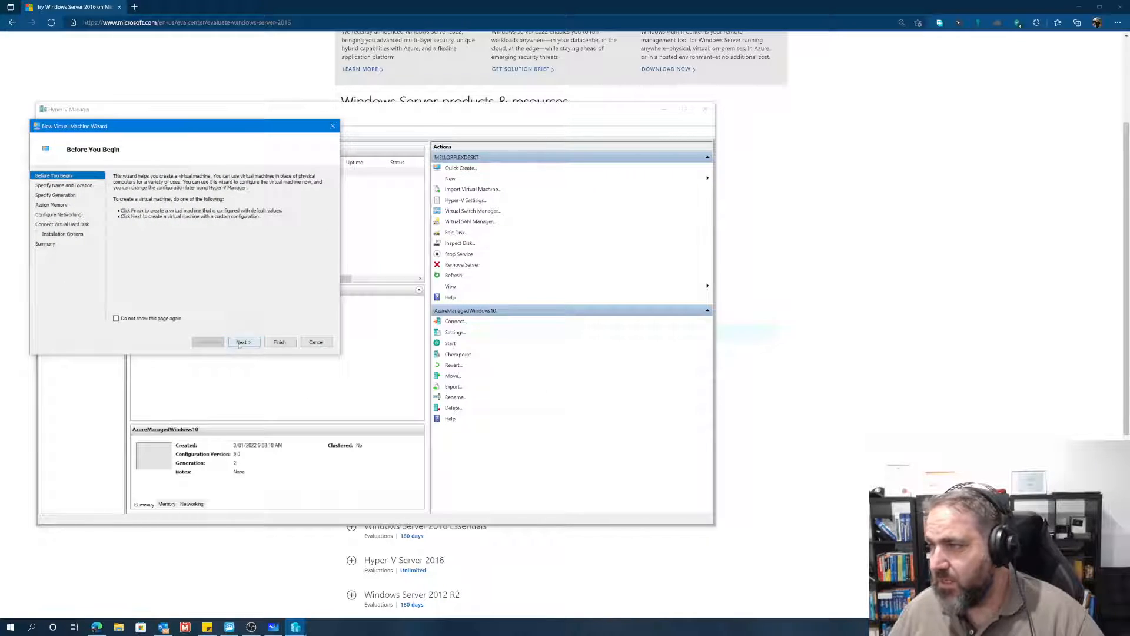
Step: Continue past the wizard's introduction to the virtual machine name and location settings
{"action": "left_click", "coordinate": [242, 342]}
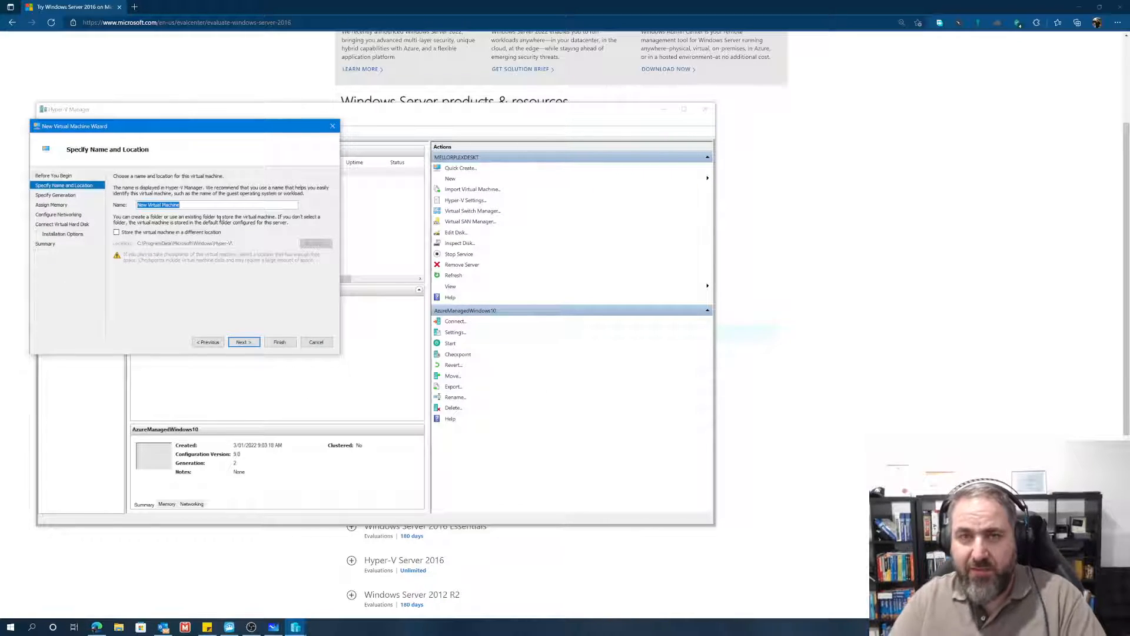
{"action": "type", "text": "TestVirtual"}
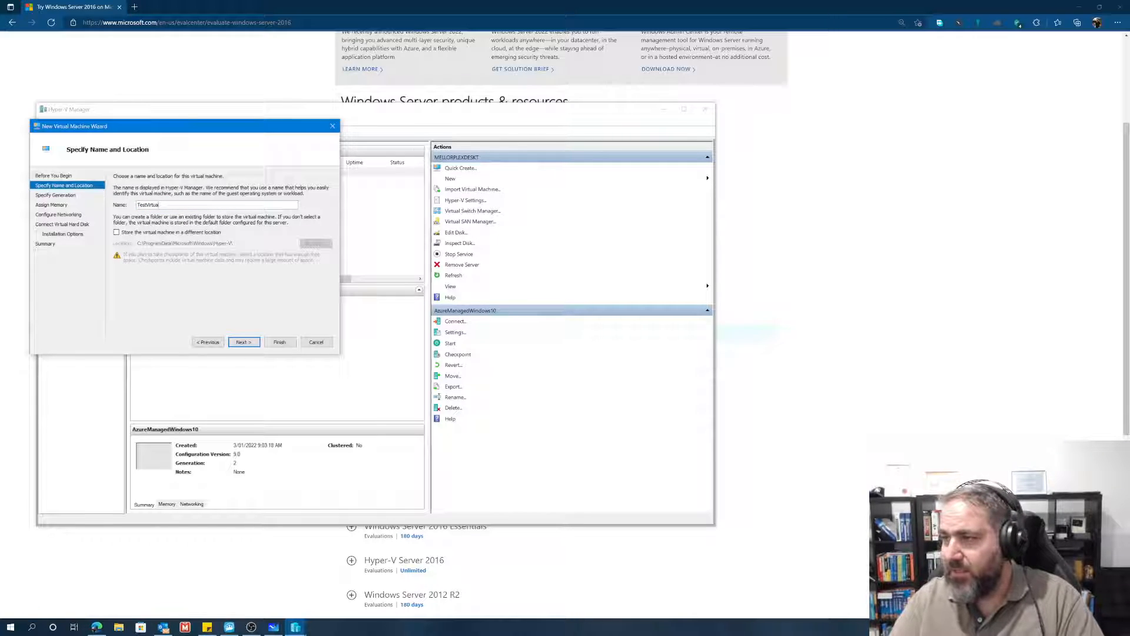
{"action": "key", "text": "BackSpace"}
{"action": "key", "text": "BackSpace"}
{"action": "key", "text": "BackSpace"}
{"action": "key", "text": "BackSpace"}
{"action": "key", "text": "BackSpace"}
{"action": "key", "text": "BackSpace"}
{"action": "key", "text": "BackSpace"}
{"action": "key", "text": "BackSpace"}
{"action": "key", "text": "BackSpace"}
{"action": "key", "text": "BackSpace"}
{"action": "key", "text": "BackSpace"}
{"action": "type", "text": "Window"}
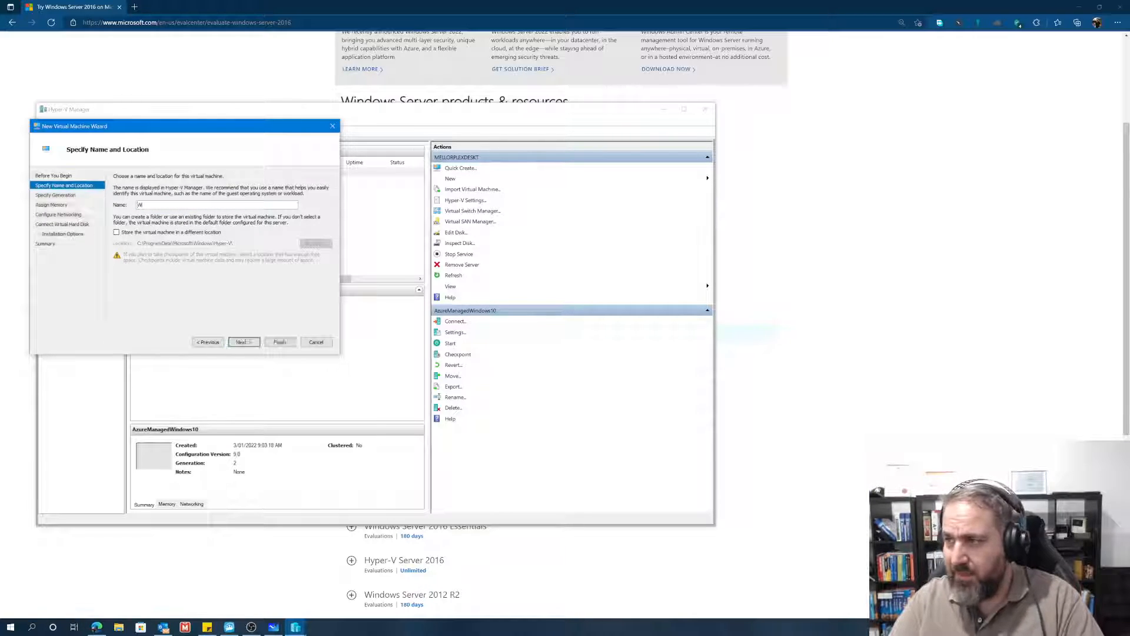
{"action": "key", "text": "BackSpace"}
{"action": "key", "text": "BackSpace"}
{"action": "key", "text": "BackSpace"}
{"action": "key", "text": "BackSpace"}
{"action": "key", "text": "BackSpace"}
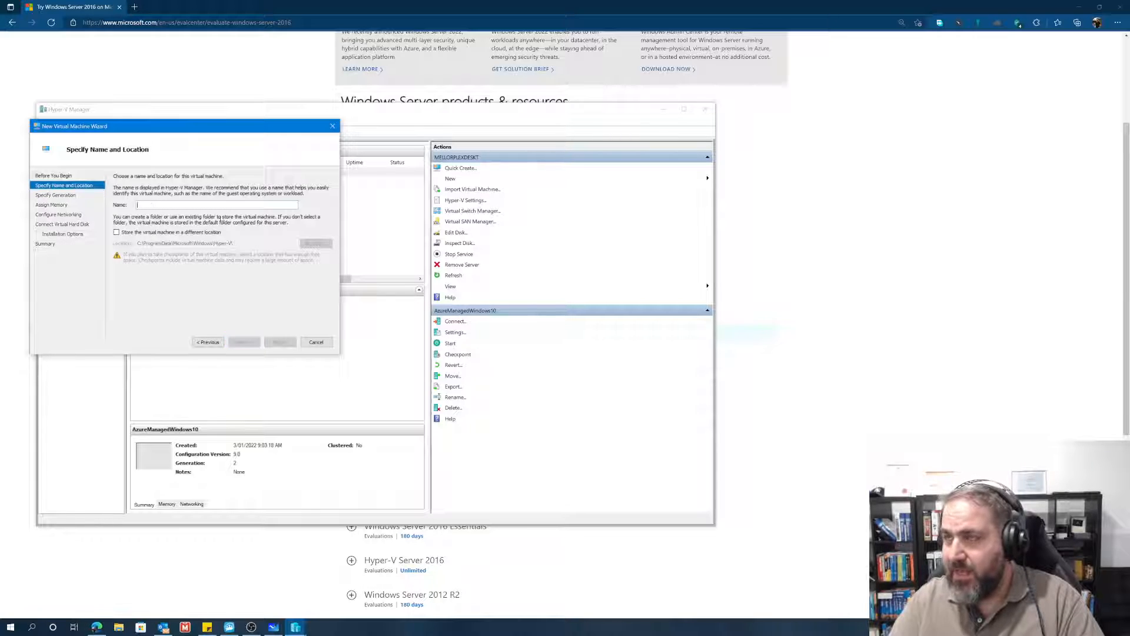
Step: Name the new virtual machine ContosoDC
{"action": "type", "text": "COnto"}
{"action": "key", "text": "BackSpace"}
{"action": "key", "text": "BackSpace"}
{"action": "key", "text": "BackSpace"}
{"action": "key", "text": "BackSpace"}
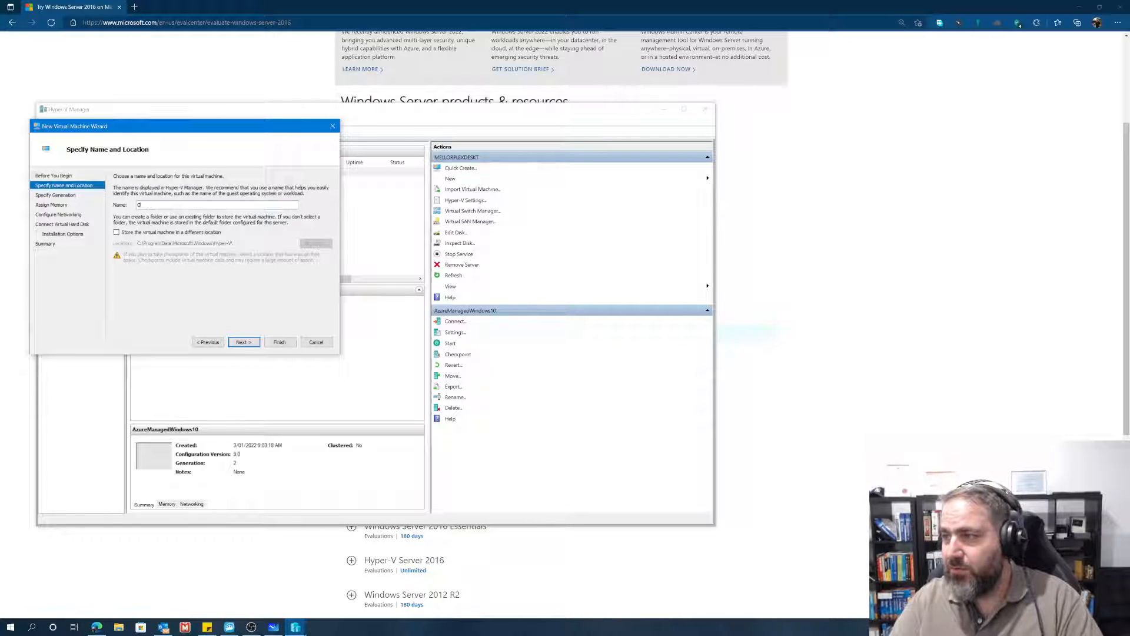
{"action": "type", "text": "onto"}
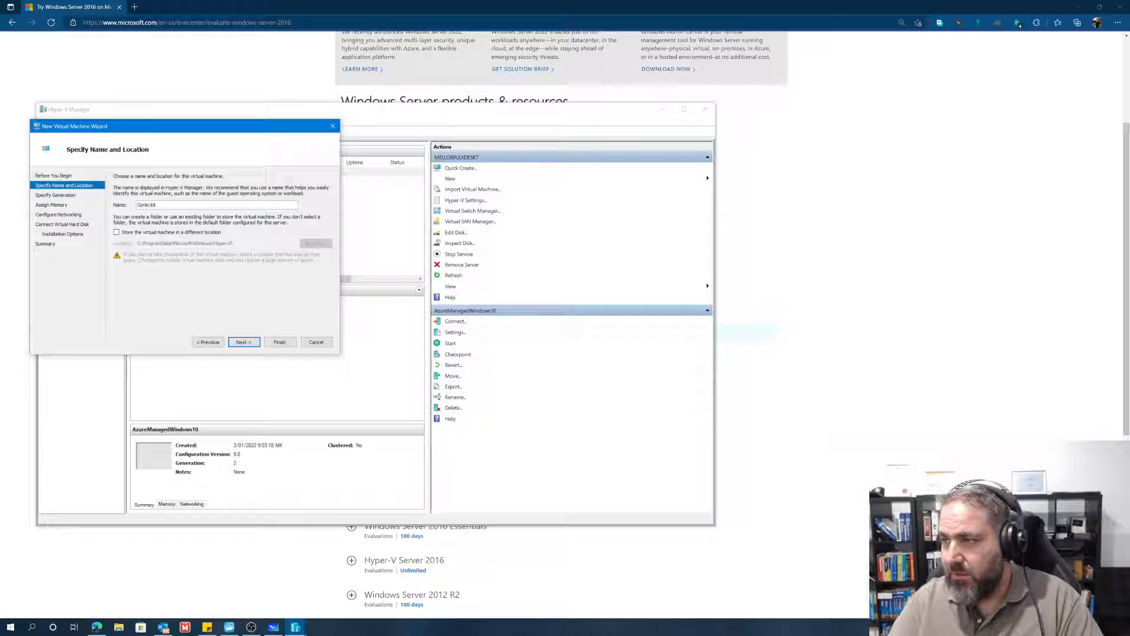
{"action": "type", "text": "soDC"}
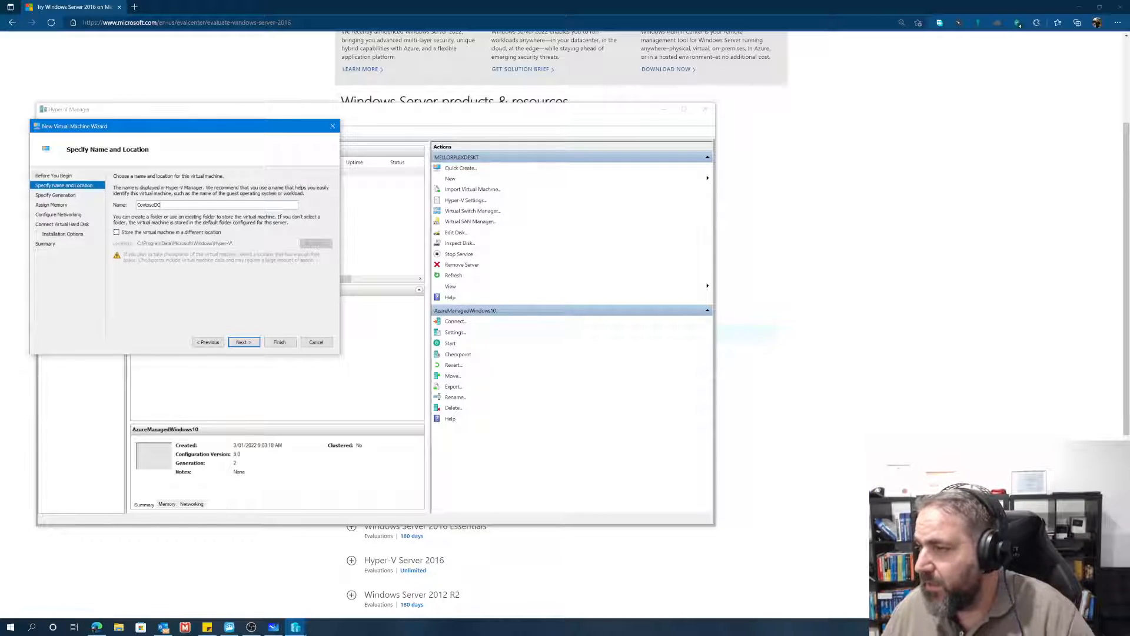
Step: Store the virtual machine in a different location, choosing the root of the ISOs (D:) drive, and continue to the generation settings
{"action": "left_click", "coordinate": [116, 232]}
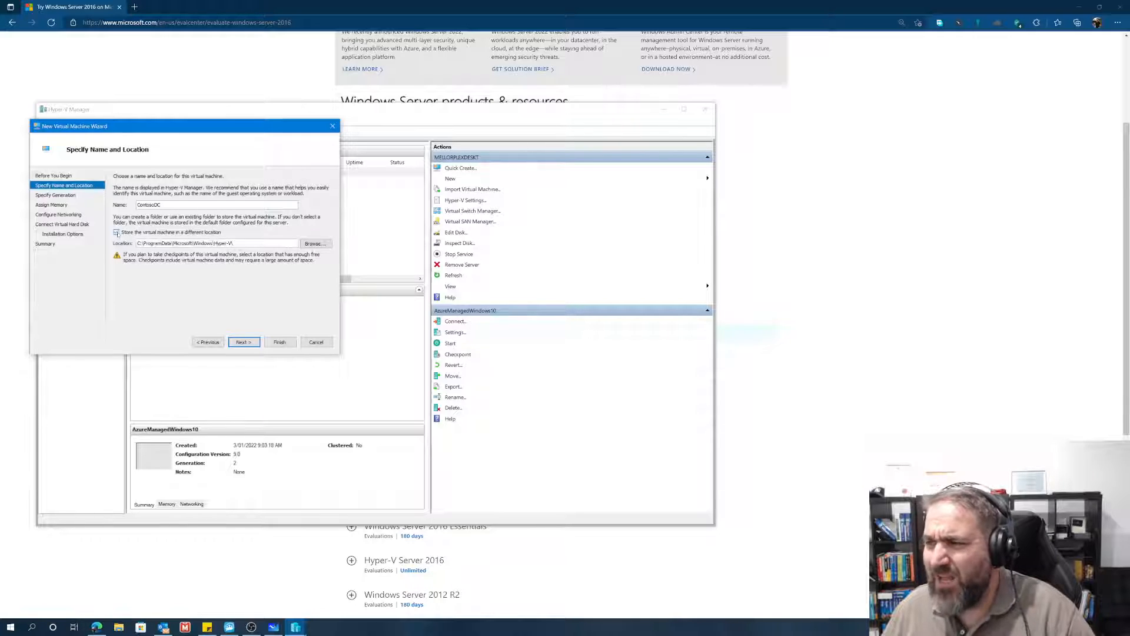
{"action": "left_click", "coordinate": [313, 243]}
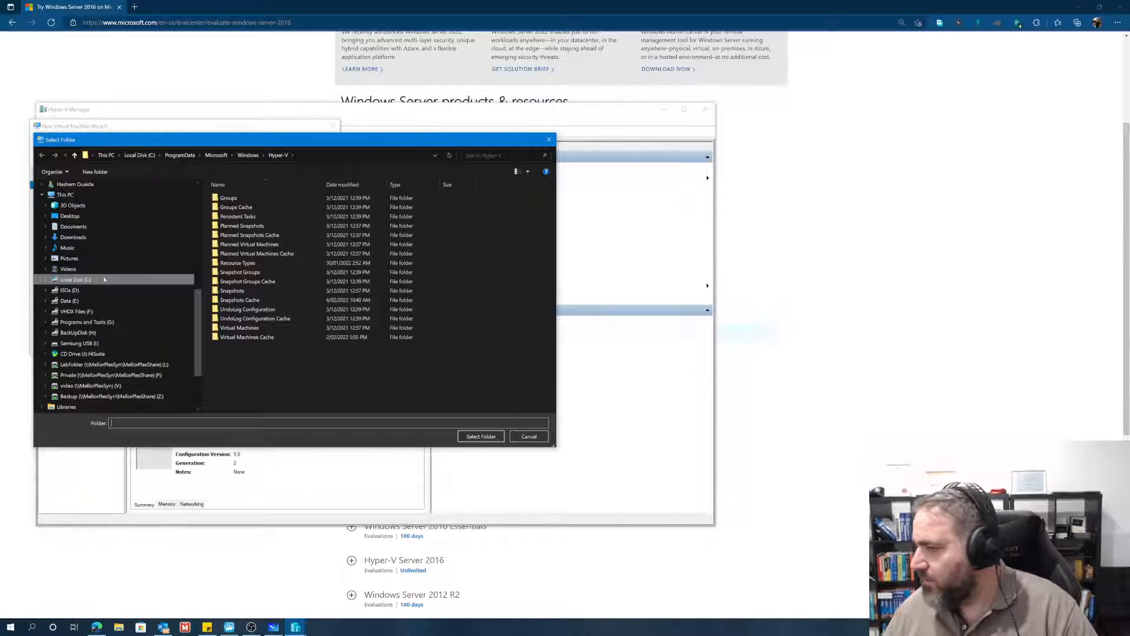
{"action": "scroll", "coordinate": [72, 329], "scroll_direction": "up", "scroll_amount": 1}
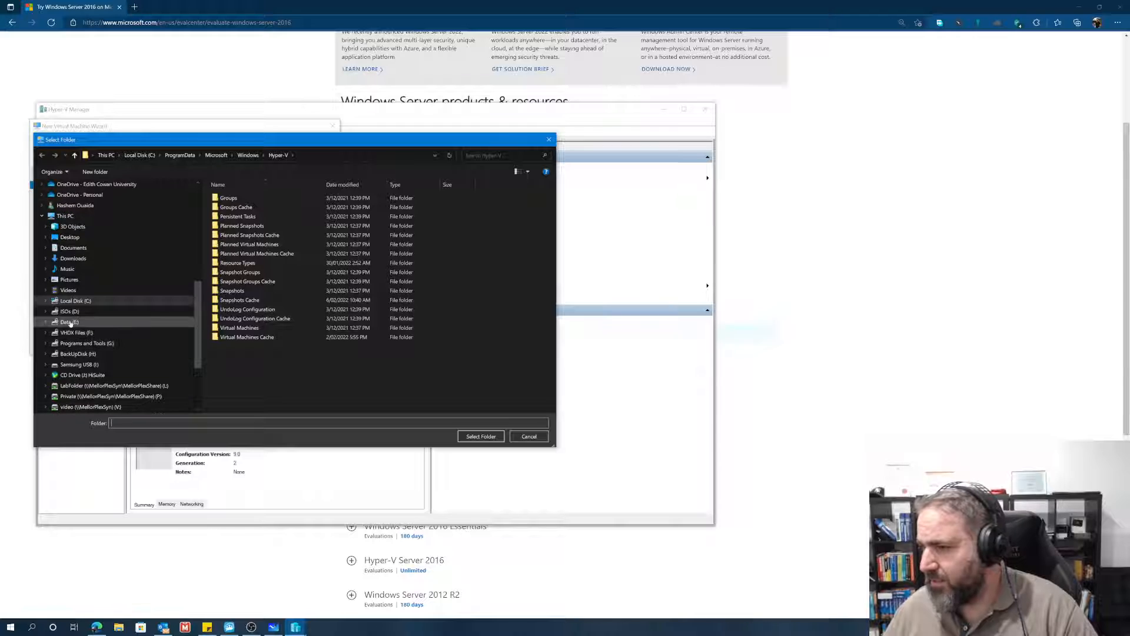
{"action": "left_click", "coordinate": [69, 311]}
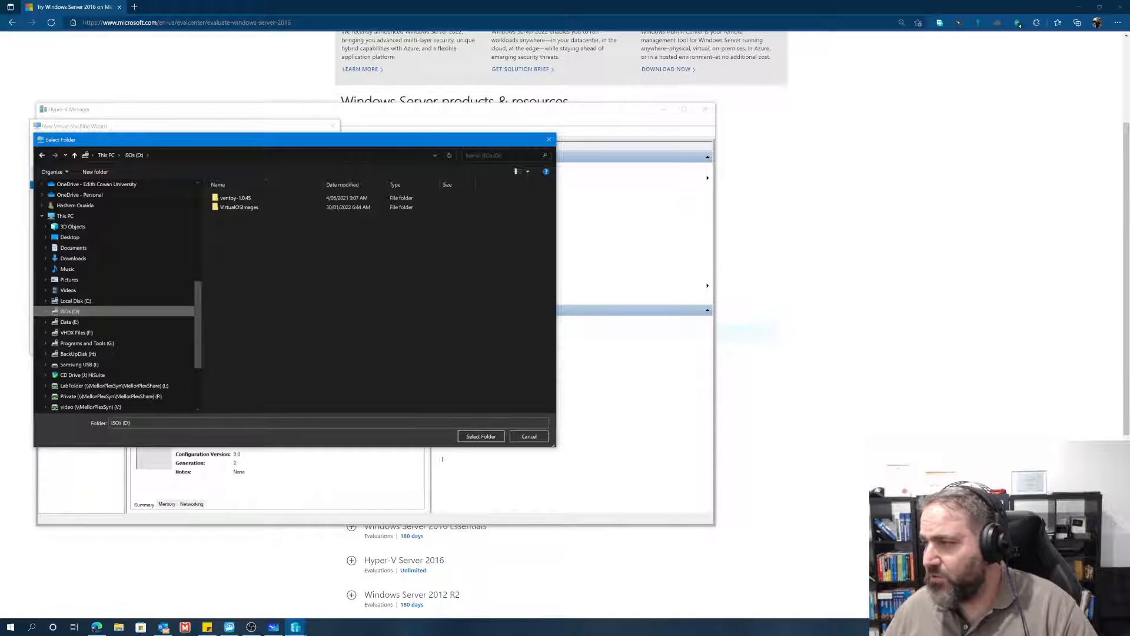
{"action": "left_click", "coordinate": [476, 438]}
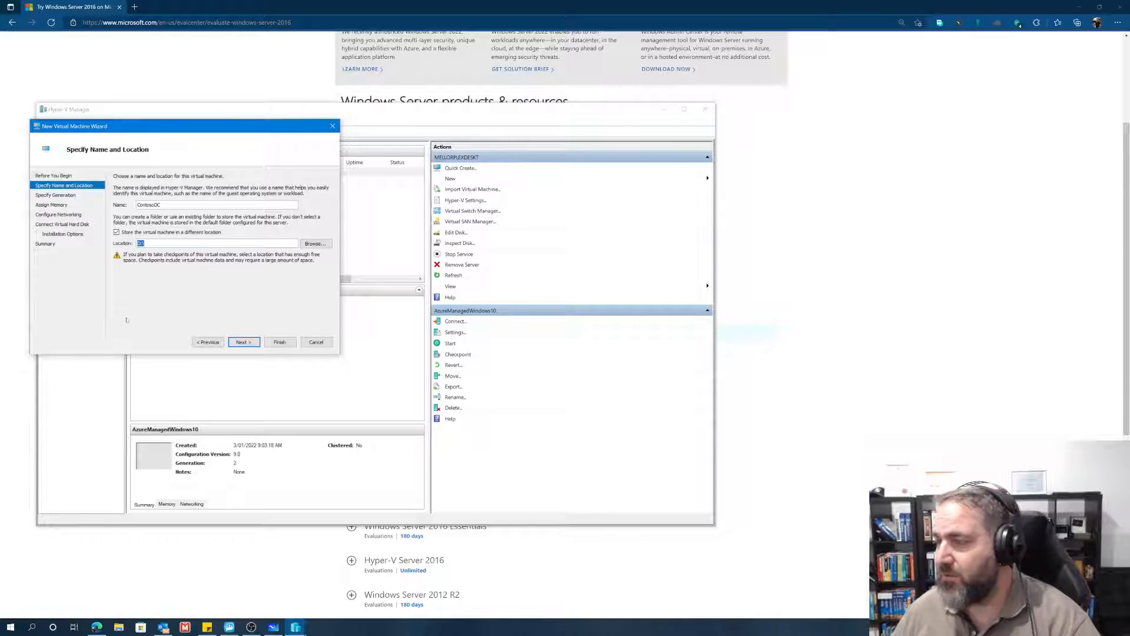
{"action": "left_click", "coordinate": [241, 342]}
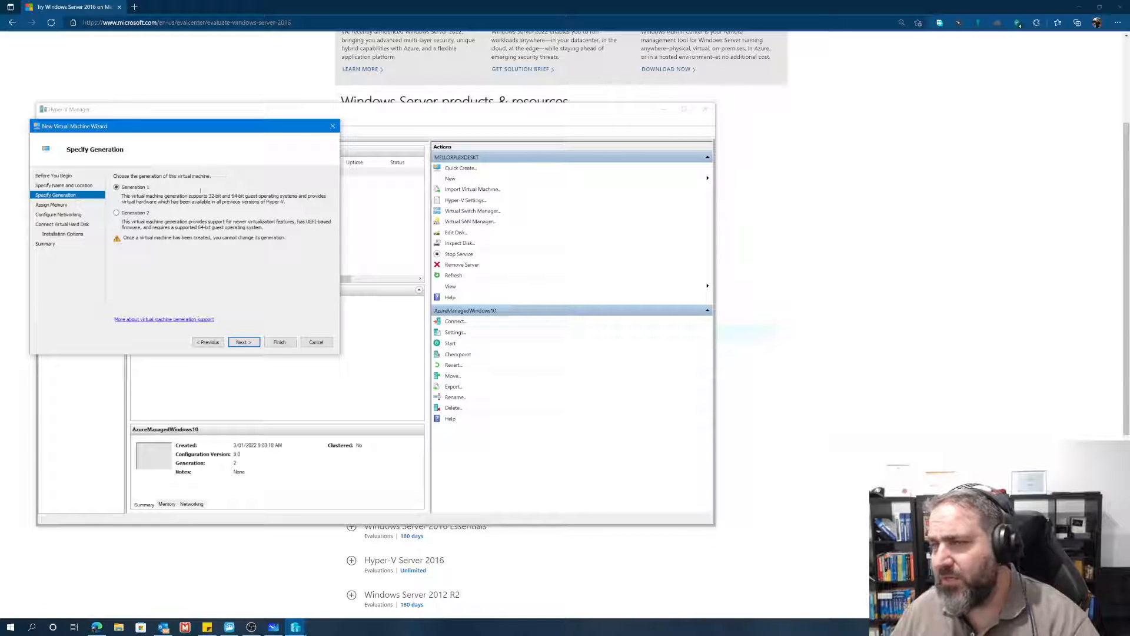
Step: Accept Generation 1 for the virtual machine and set its startup memory to 4096 MB
{"action": "left_click", "coordinate": [237, 342]}
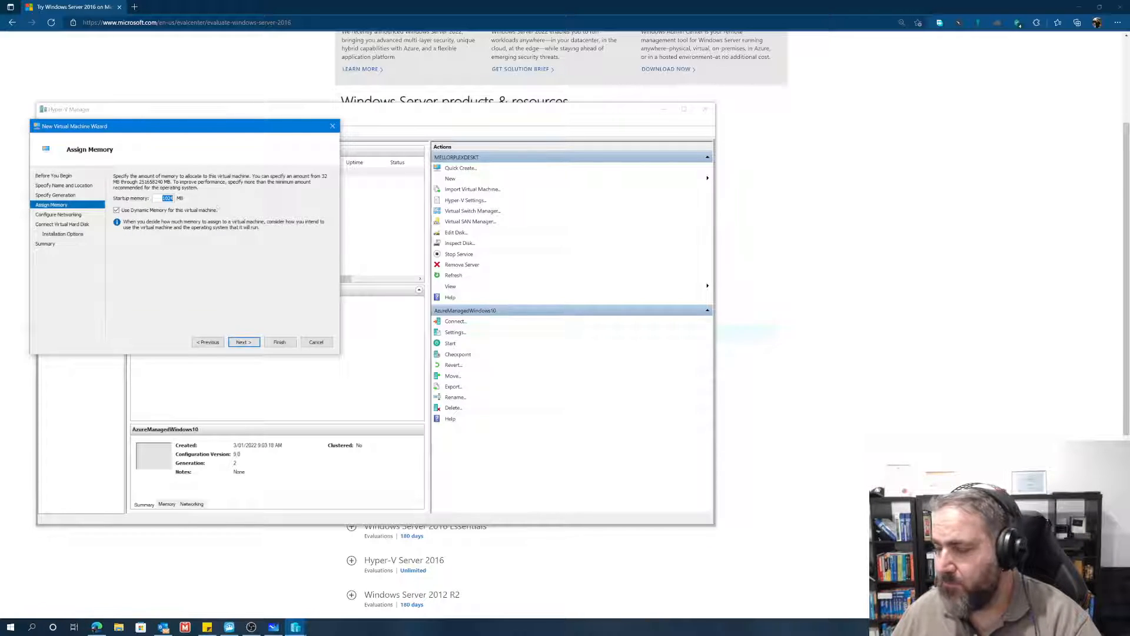
{"action": "type", "text": "4096"}
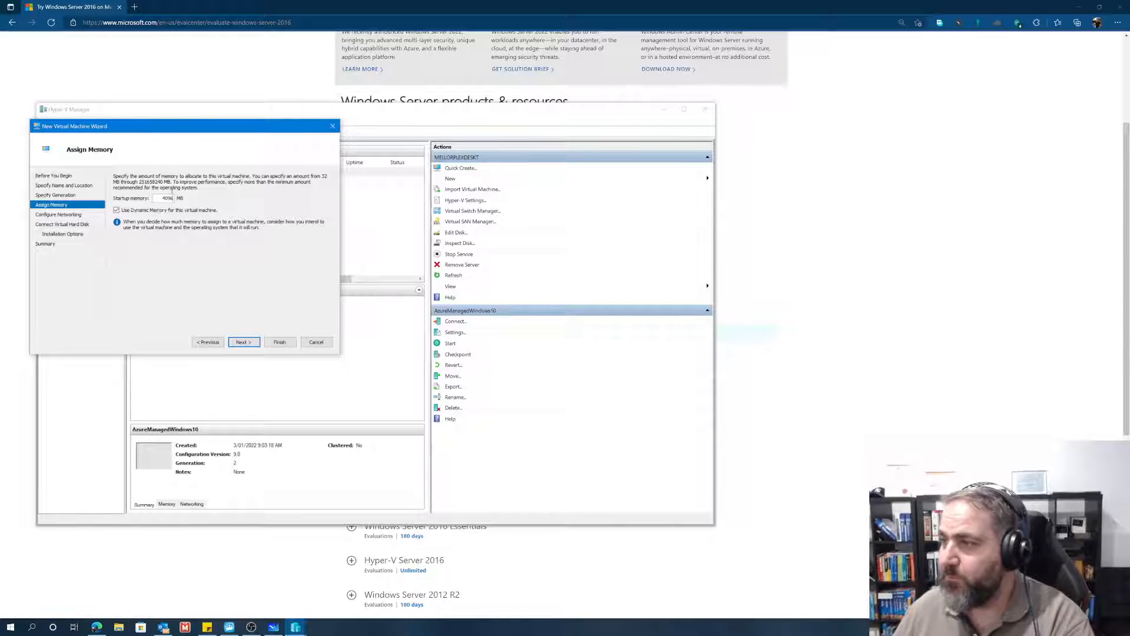
{"action": "left_click", "coordinate": [249, 342]}
Step: Connect the virtual machine's network adapter to Default Switch and continue to the virtual hard disk settings
{"action": "left_click", "coordinate": [182, 195]}
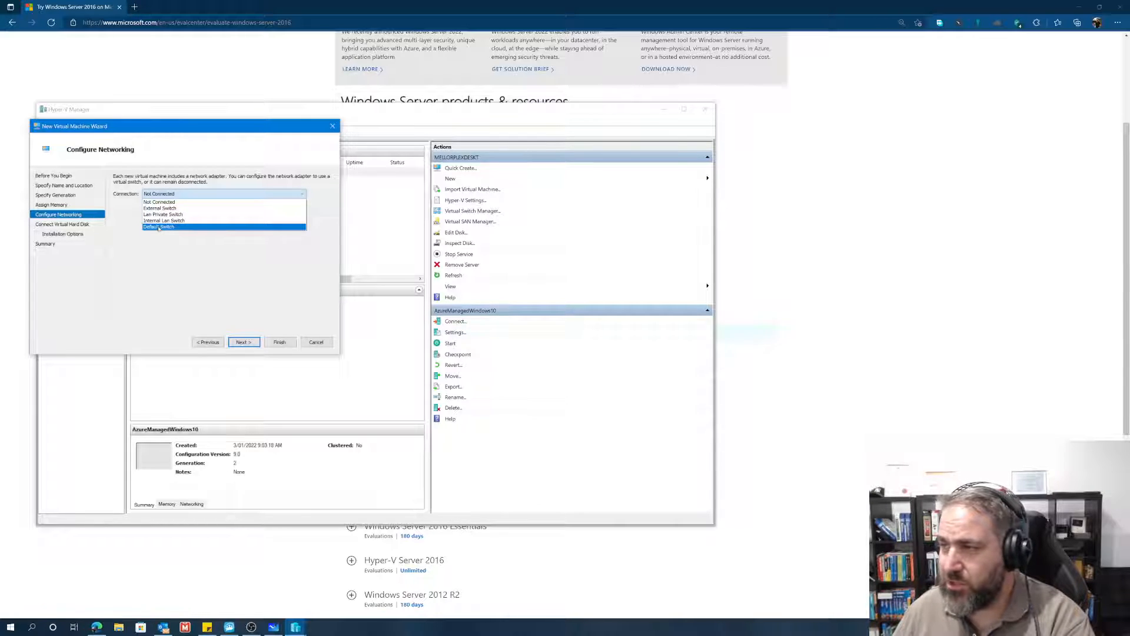
{"action": "left_click", "coordinate": [158, 228]}
{"action": "left_click", "coordinate": [164, 194]}
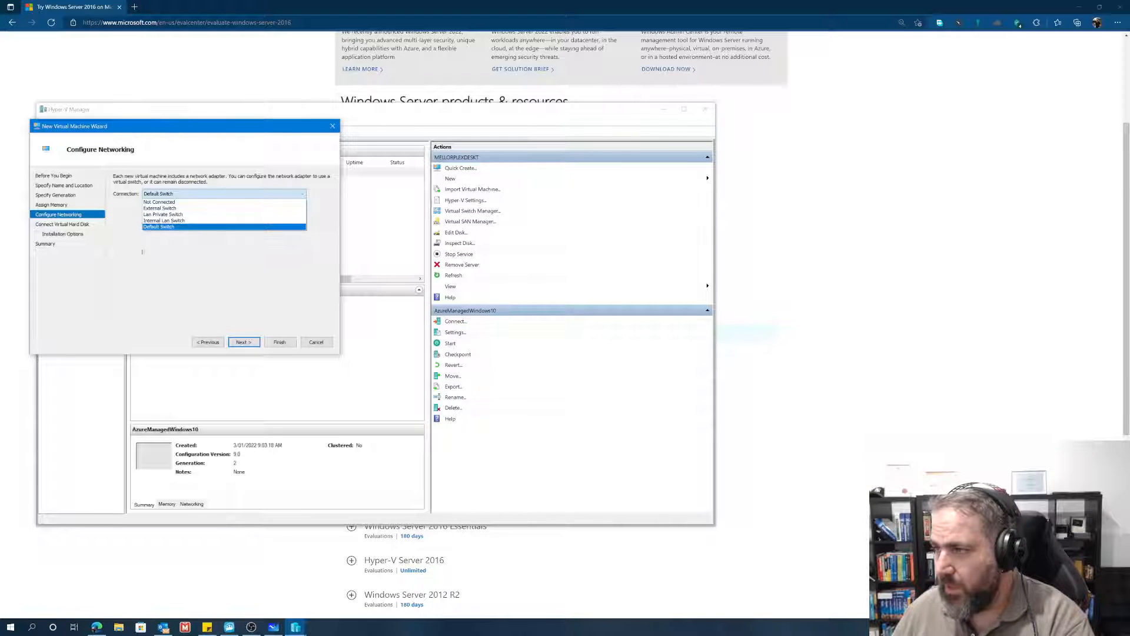
{"action": "left_click", "coordinate": [147, 227]}
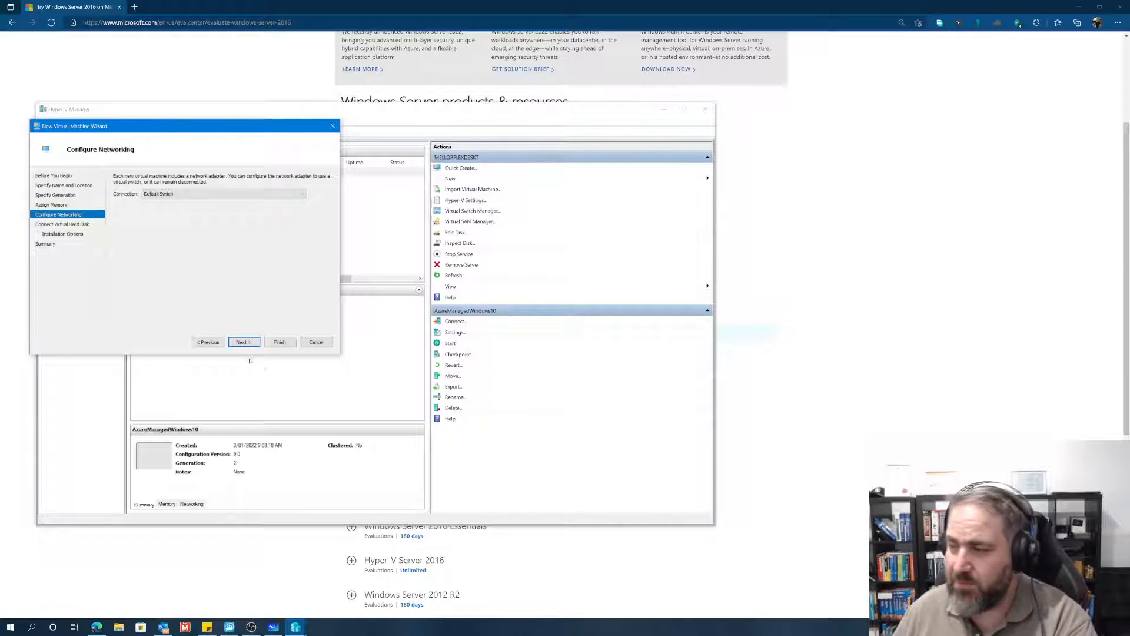
{"action": "left_click", "coordinate": [174, 195]}
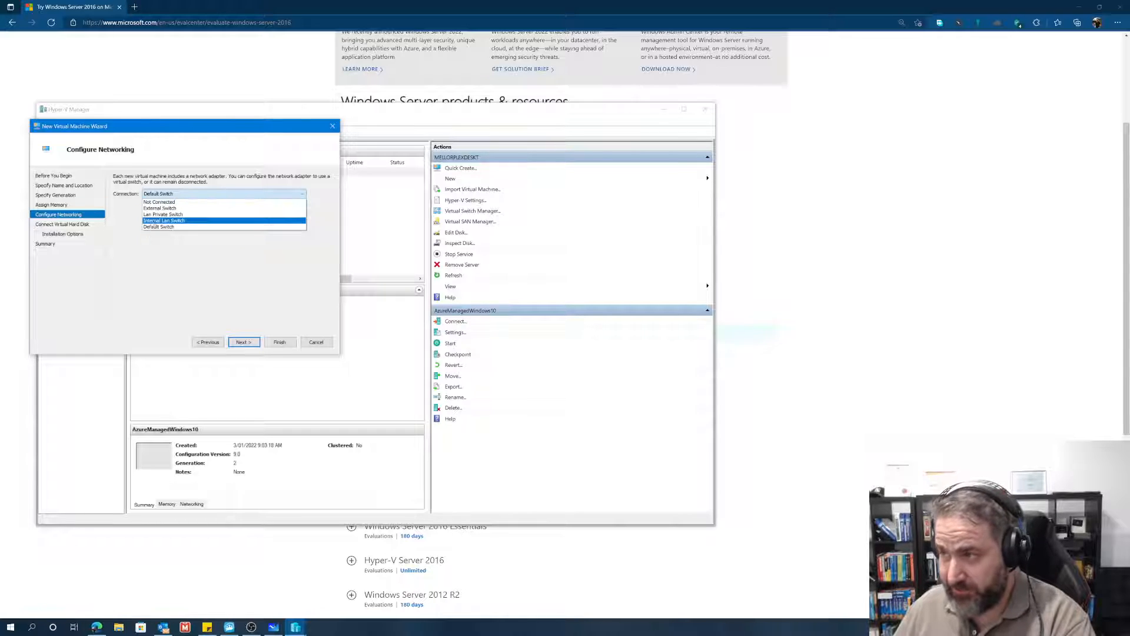
{"action": "left_click", "coordinate": [156, 227]}
{"action": "left_click", "coordinate": [240, 342]}
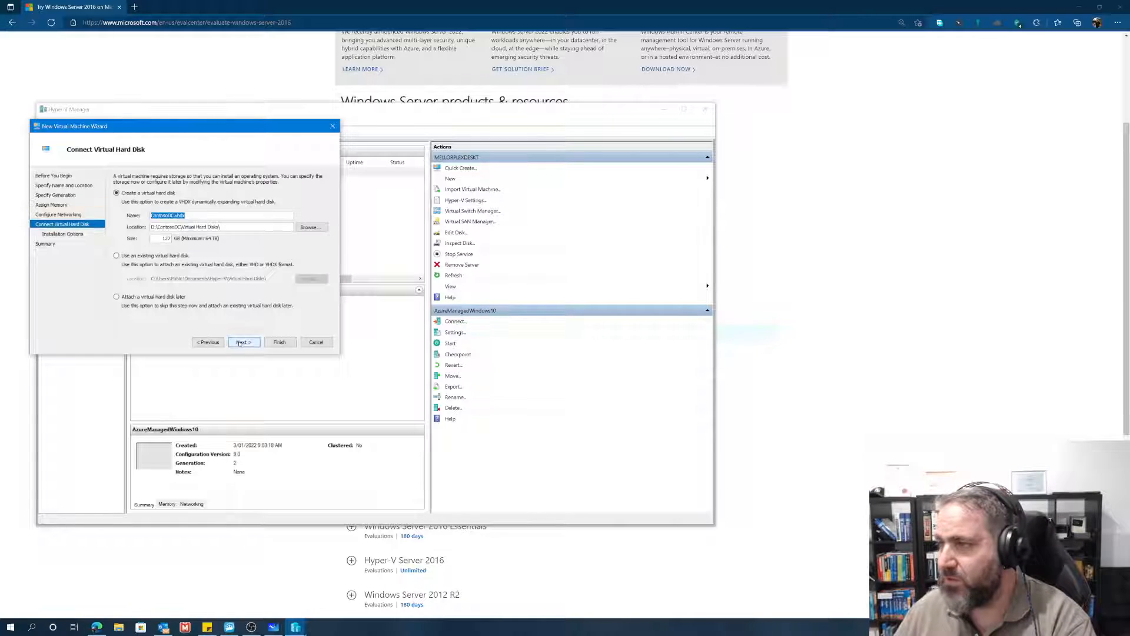
Step: Set the new virtual hard disk's size to 40 GB and continue to the installation options
{"action": "key", "text": "Tab"}
{"action": "key", "text": "Tab"}
{"action": "key", "text": "Tab"}
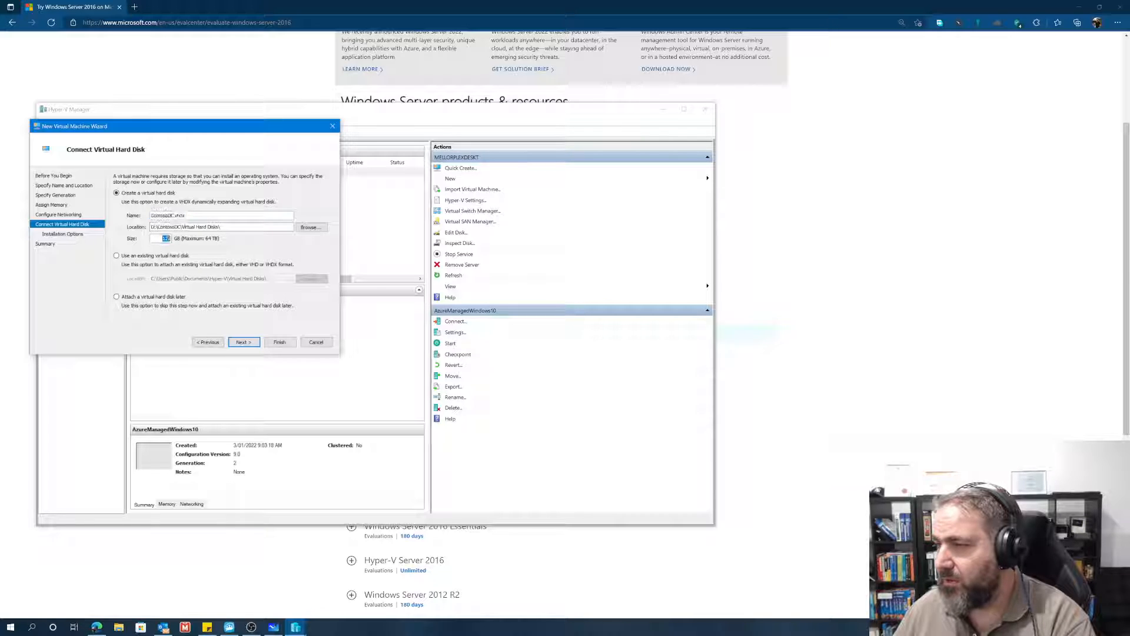
{"action": "type", "text": "40"}
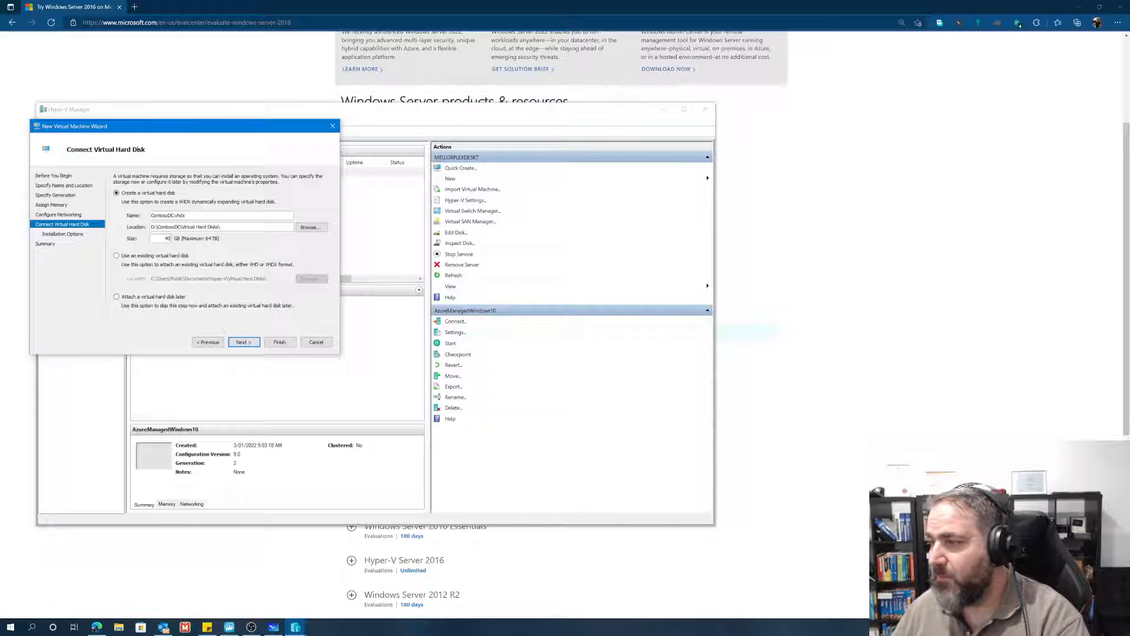
{"action": "left_click", "coordinate": [241, 342]}
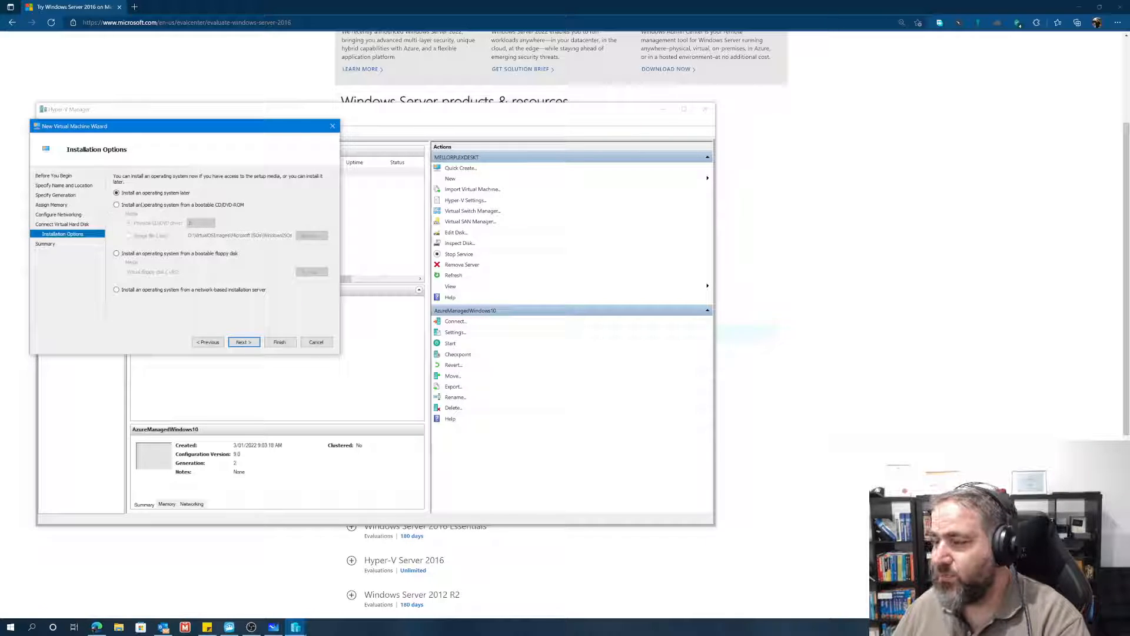
Step: Choose to install the operating system from a bootable image file and browse to the Windows Server ISO folder inside WindowsISOs
{"action": "left_click", "coordinate": [117, 205]}
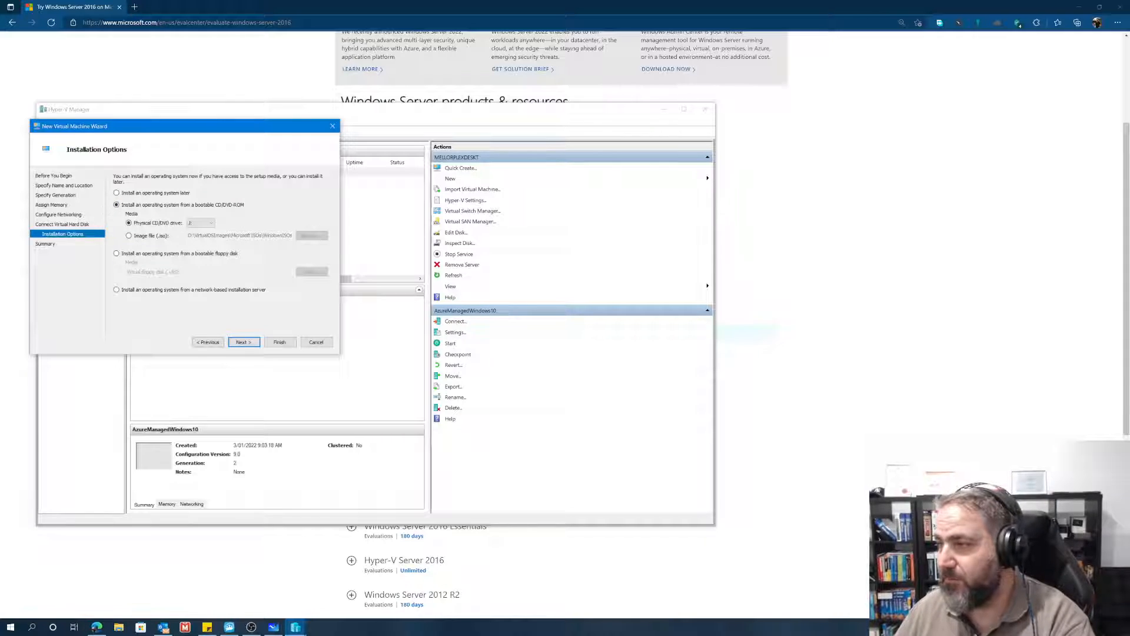
{"action": "left_click", "coordinate": [129, 236]}
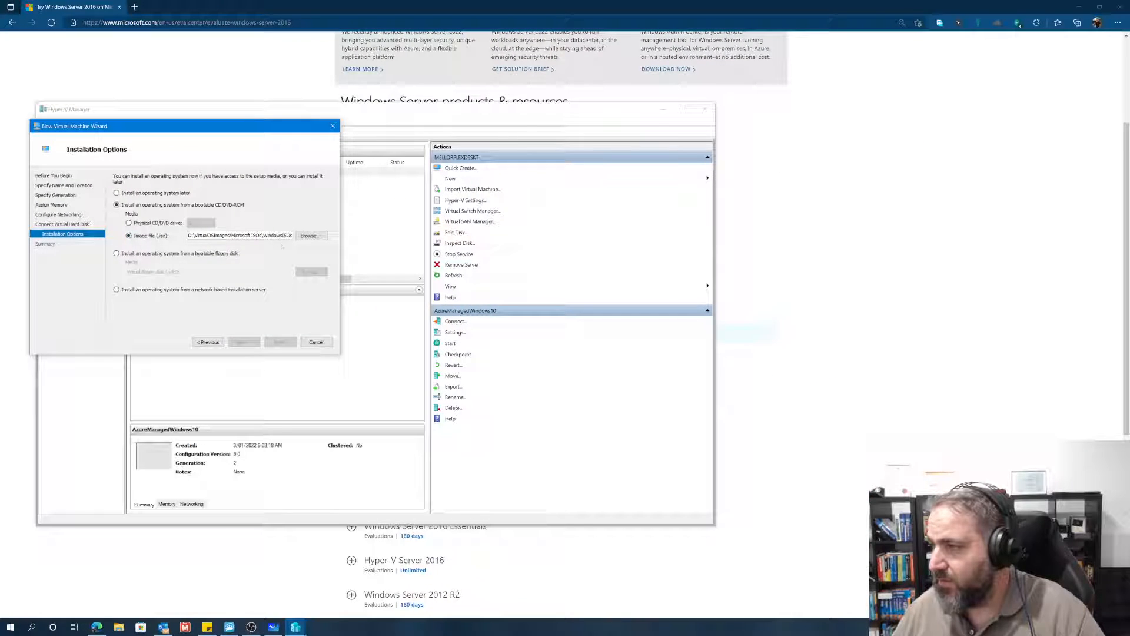
{"action": "left_click", "coordinate": [309, 235]}
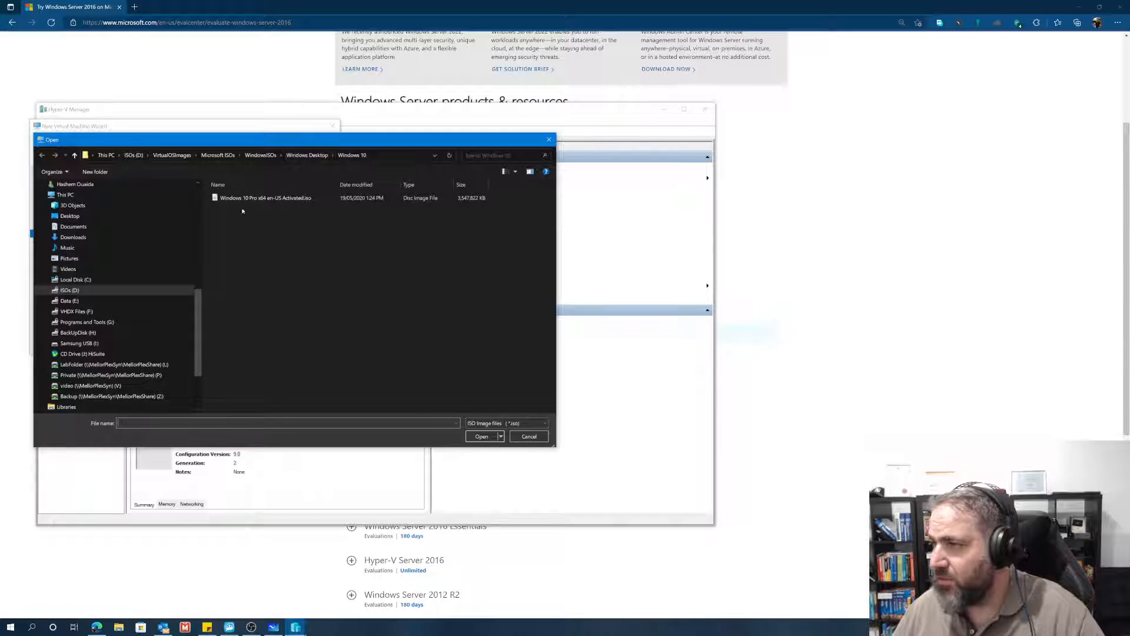
{"action": "left_click", "coordinate": [302, 156]}
{"action": "left_click", "coordinate": [261, 155]}
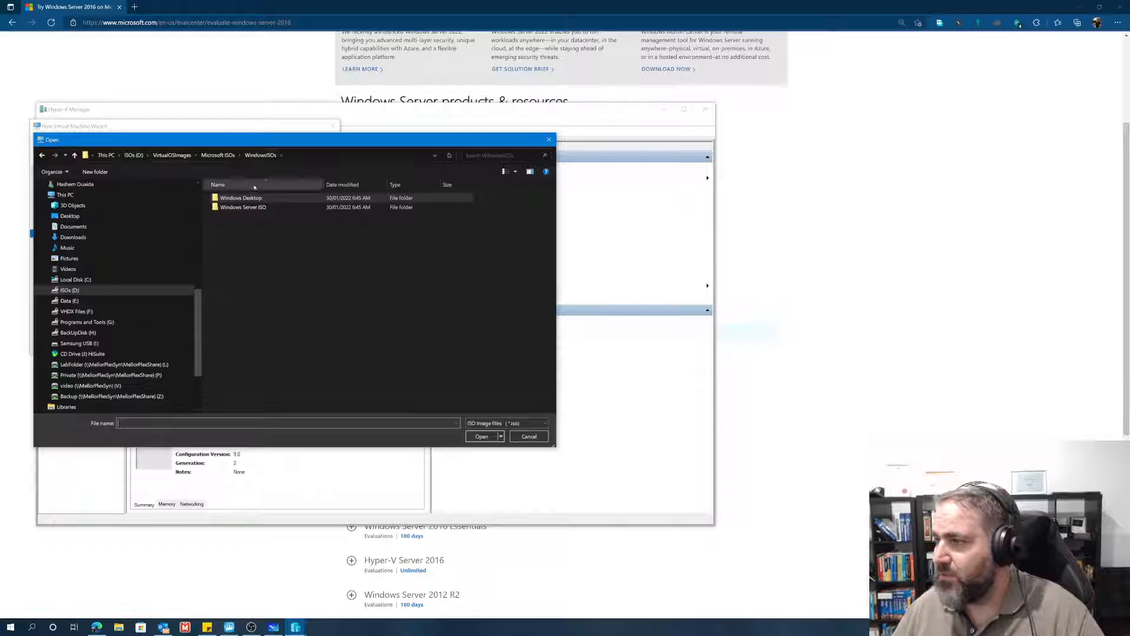
{"action": "double_click", "coordinate": [246, 208]}
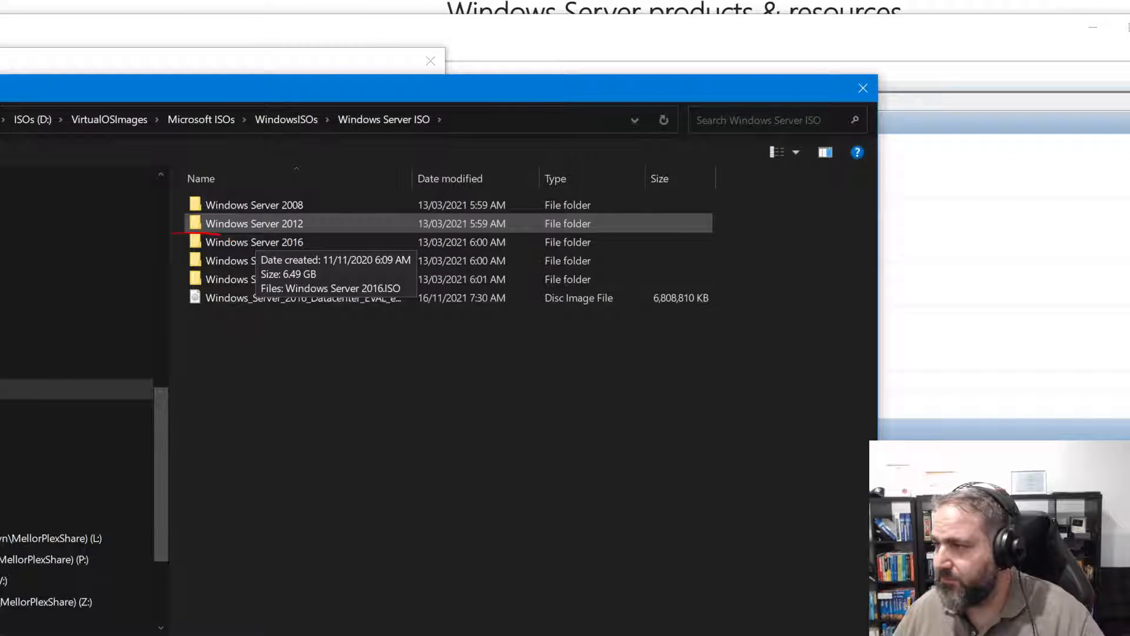
Step: Select Windows_Server_2016_Datacenter_EVAL_en-us_14393_refresh.ISO as the installation image and finish the wizard to create the virtual machine
{"action": "mouse_move", "coordinate": [171, 234]}
{"action": "left_mouse_down"}
{"action": "mouse_move", "coordinate": [255, 271]}
{"action": "mouse_move", "coordinate": [341, 239]}
{"action": "mouse_move", "coordinate": [165, 218]}
{"action": "left_mouse_up"}
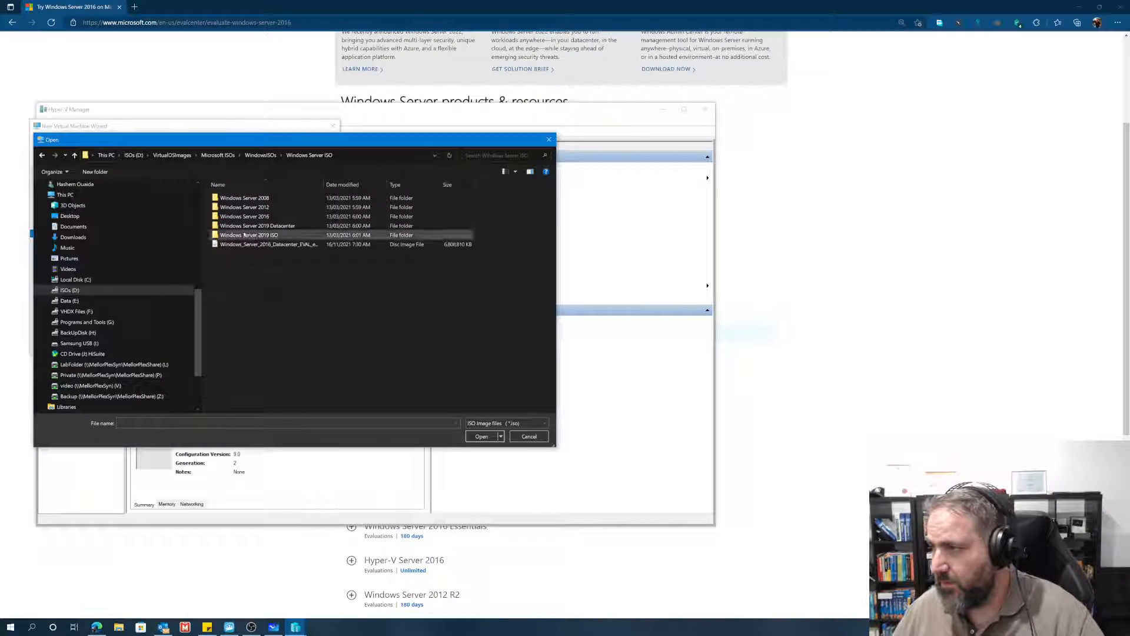
{"action": "double_click", "coordinate": [228, 218]}
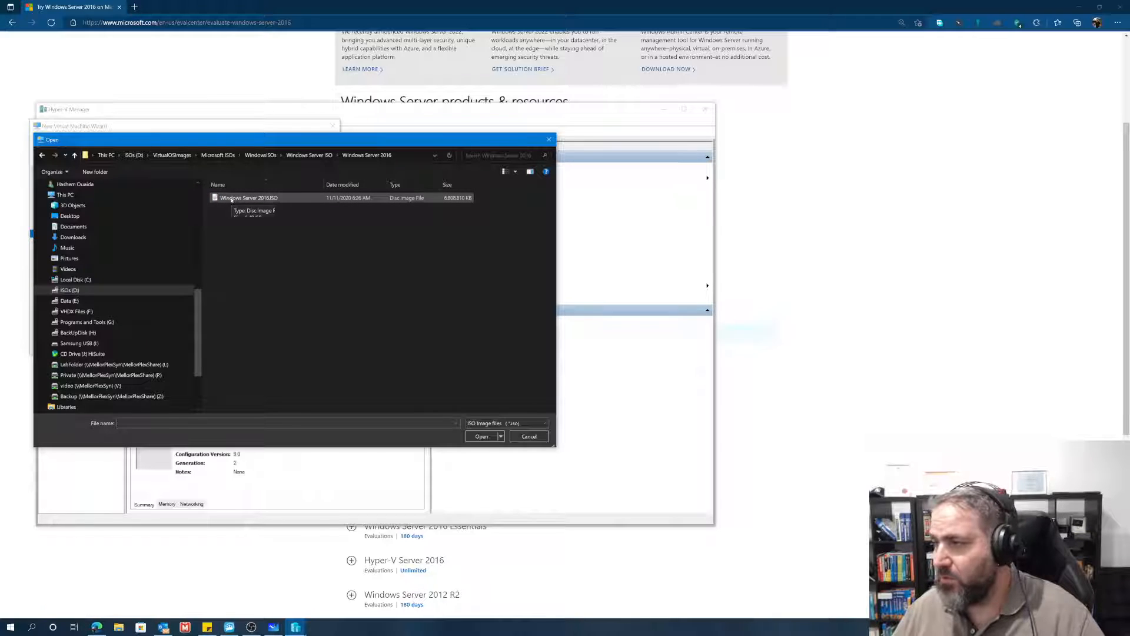
{"action": "left_click", "coordinate": [75, 155]}
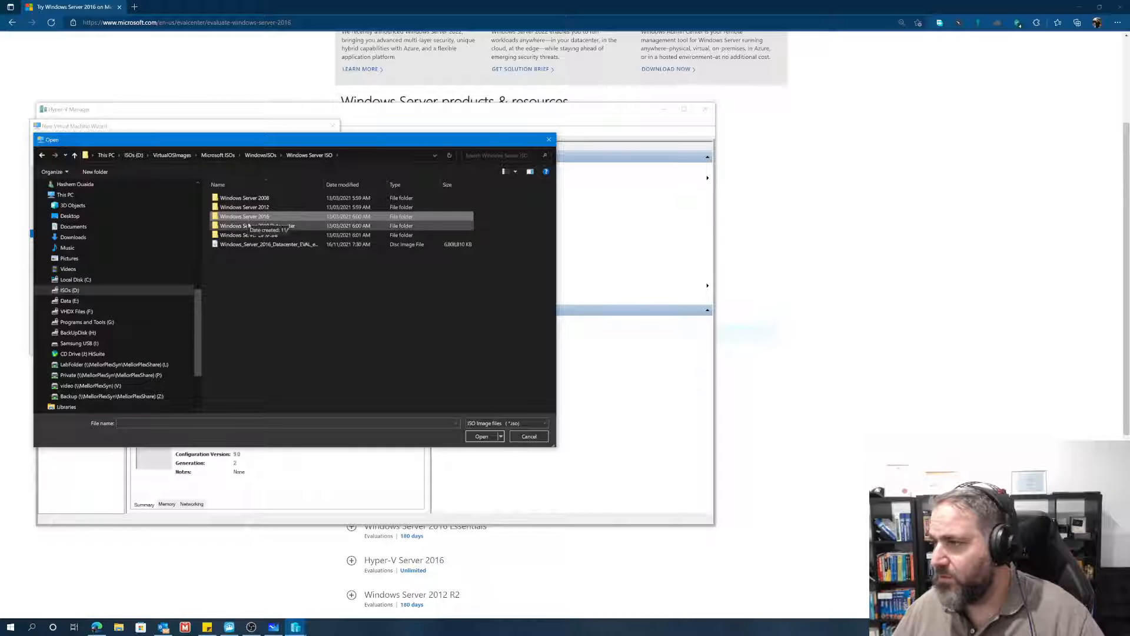
{"action": "left_click", "coordinate": [247, 245]}
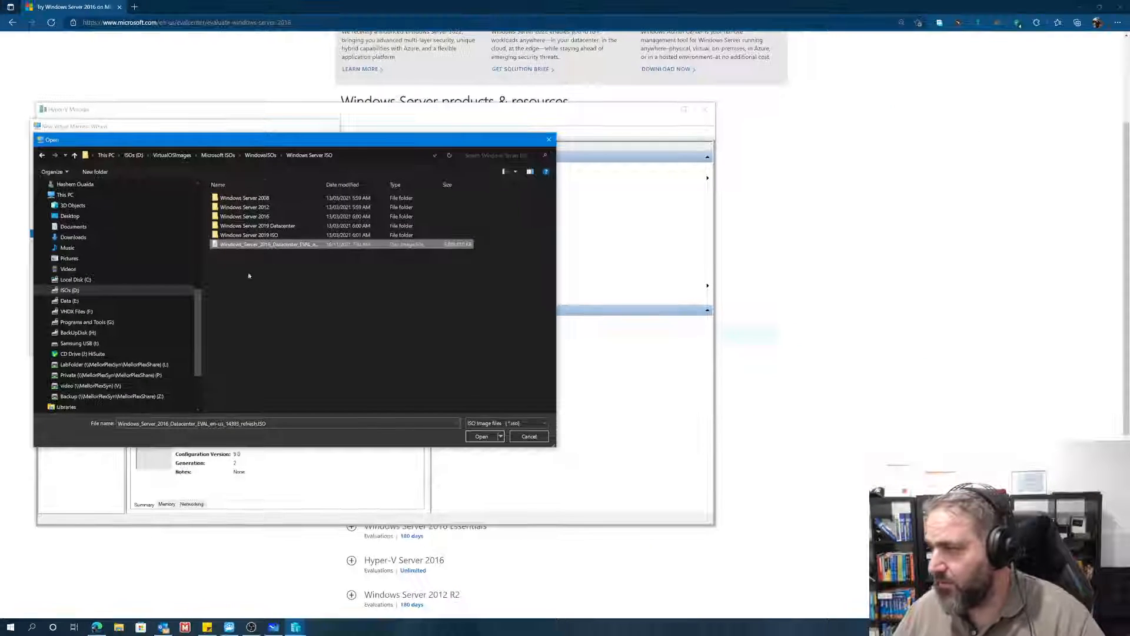
{"action": "left_click", "coordinate": [481, 436]}
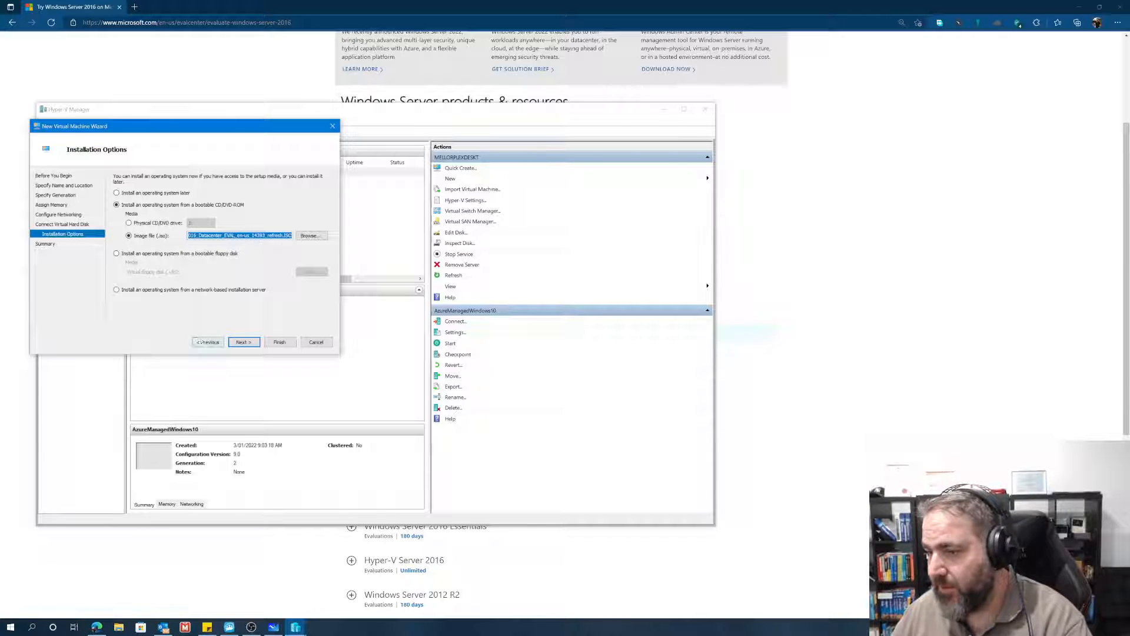
{"action": "left_click", "coordinate": [242, 342]}
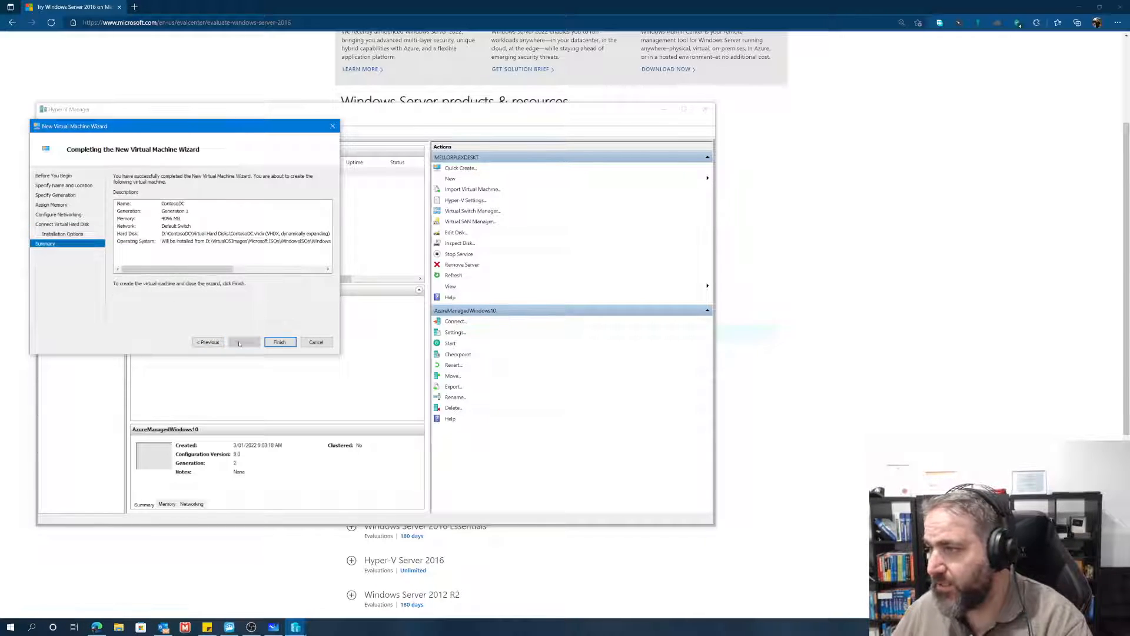
{"action": "left_click", "coordinate": [280, 342]}
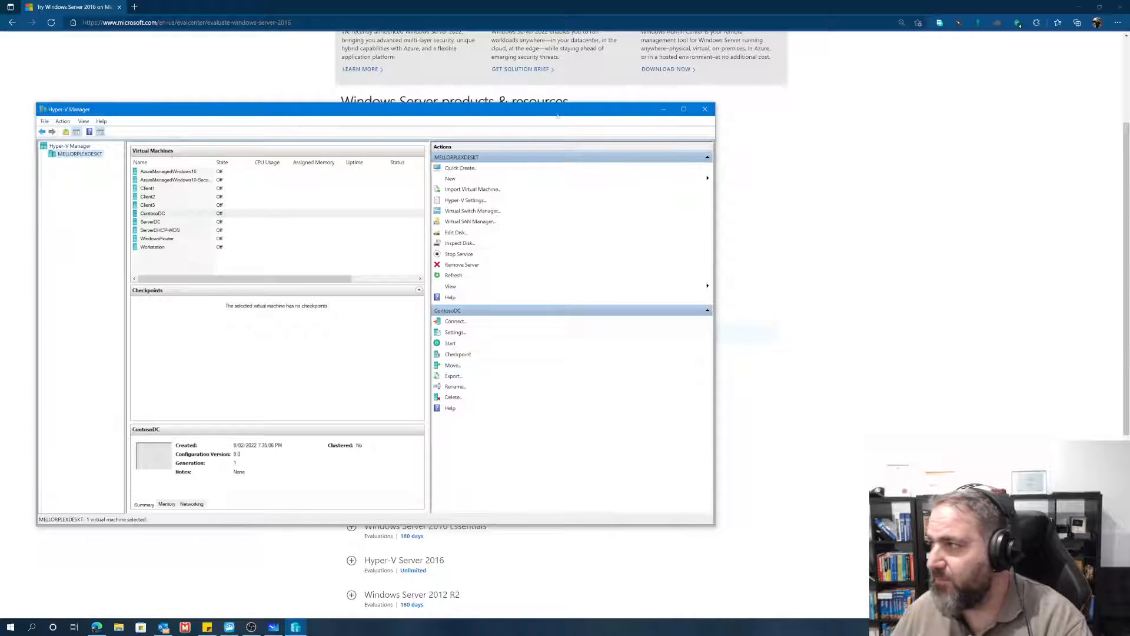
Step: Maximize the Hyper-V Manager window and start the ContosoDC virtual machine
{"action": "left_click", "coordinate": [684, 109]}
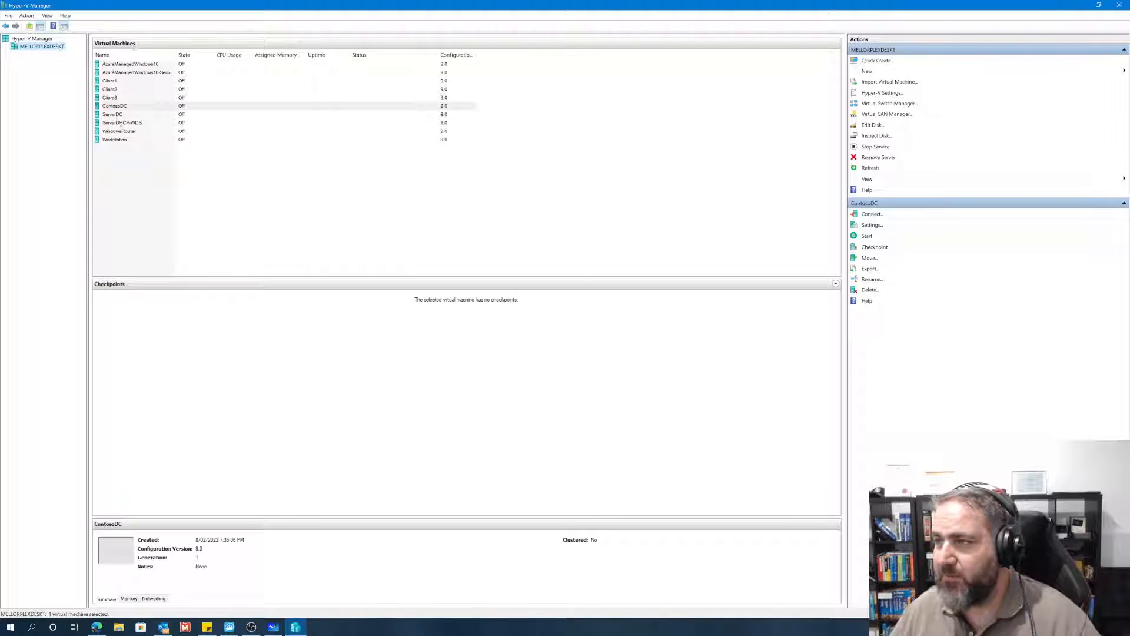
{"action": "left_click", "coordinate": [109, 107]}
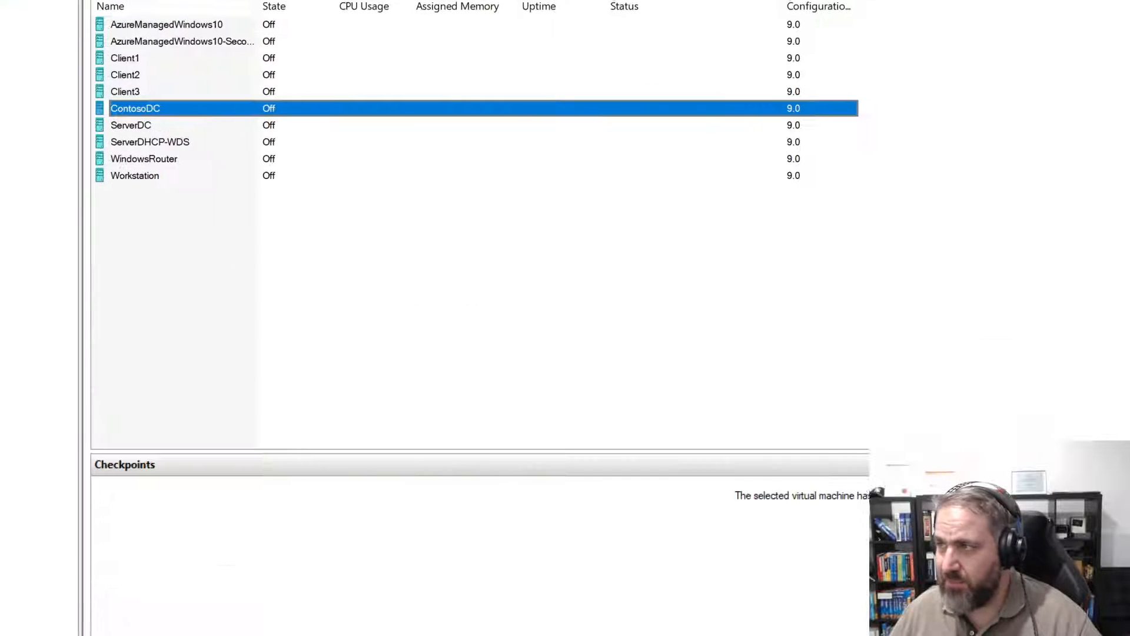
{"action": "mouse_move", "coordinate": [143, 97]}
{"action": "left_mouse_down"}
{"action": "mouse_move", "coordinate": [58, 118]}
{"action": "mouse_move", "coordinate": [88, 83]}
{"action": "left_mouse_up"}
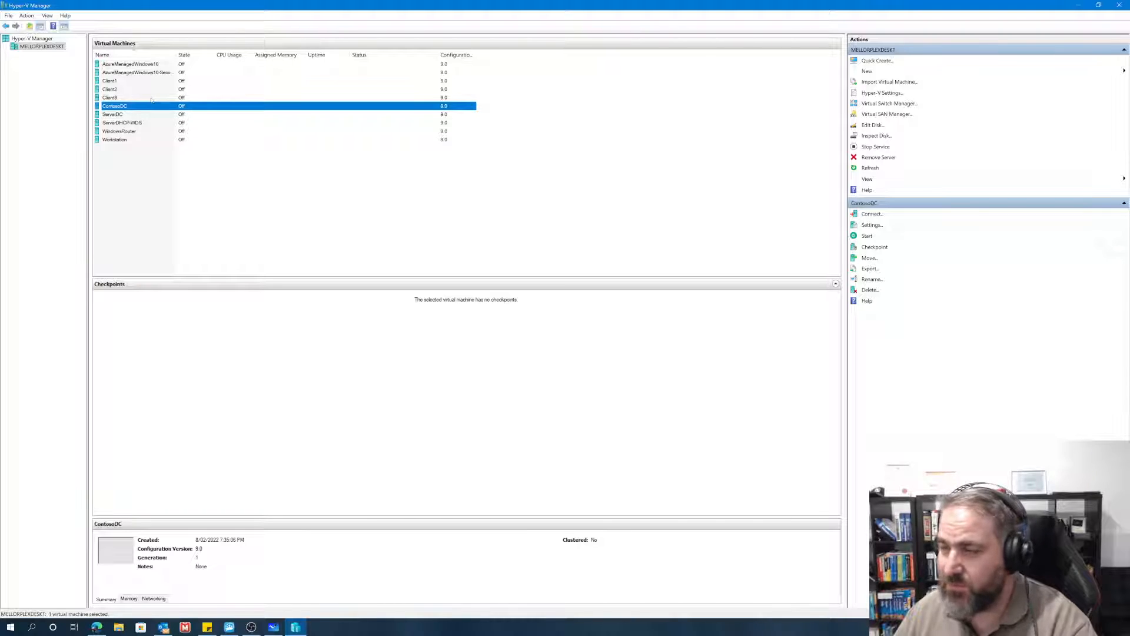
{"action": "right_click", "coordinate": [106, 107]}
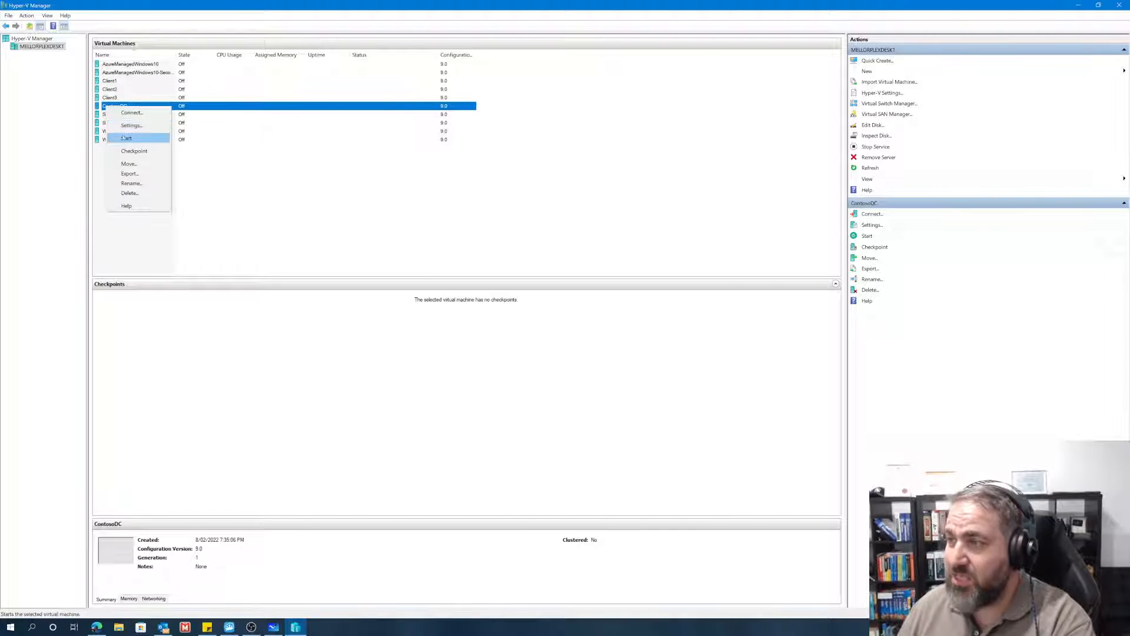
{"action": "left_click", "coordinate": [124, 138]}
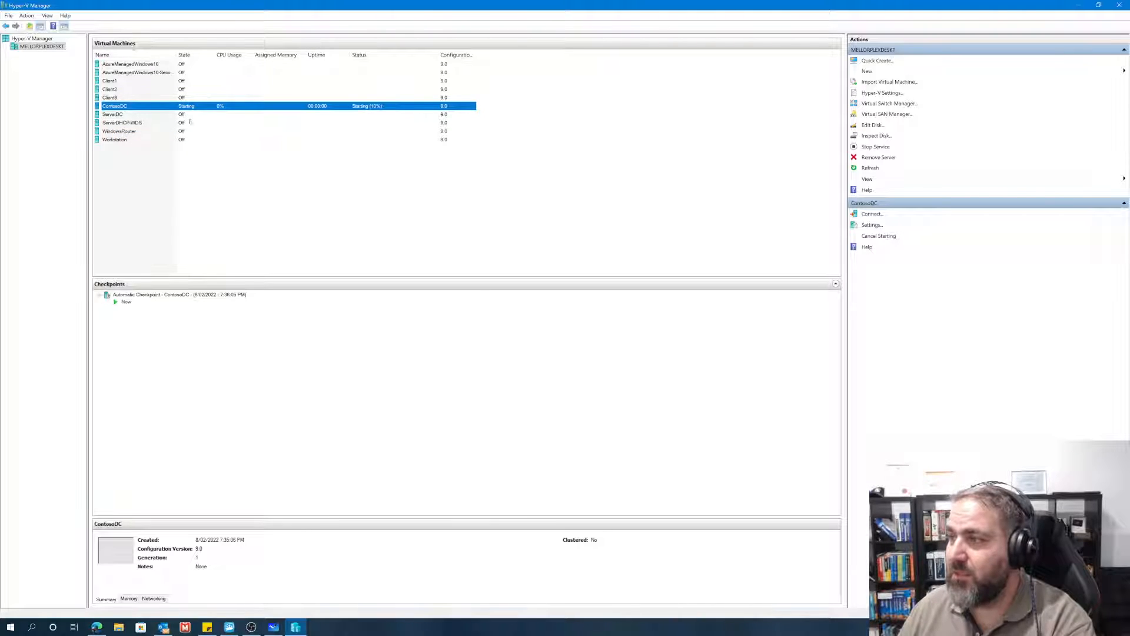
Step: Connect to the running ContosoDC virtual machine and place its connection window over Hyper-V Manager with the whole setup dialog in view
{"action": "right_click", "coordinate": [121, 108]}
{"action": "left_click", "coordinate": [142, 115]}
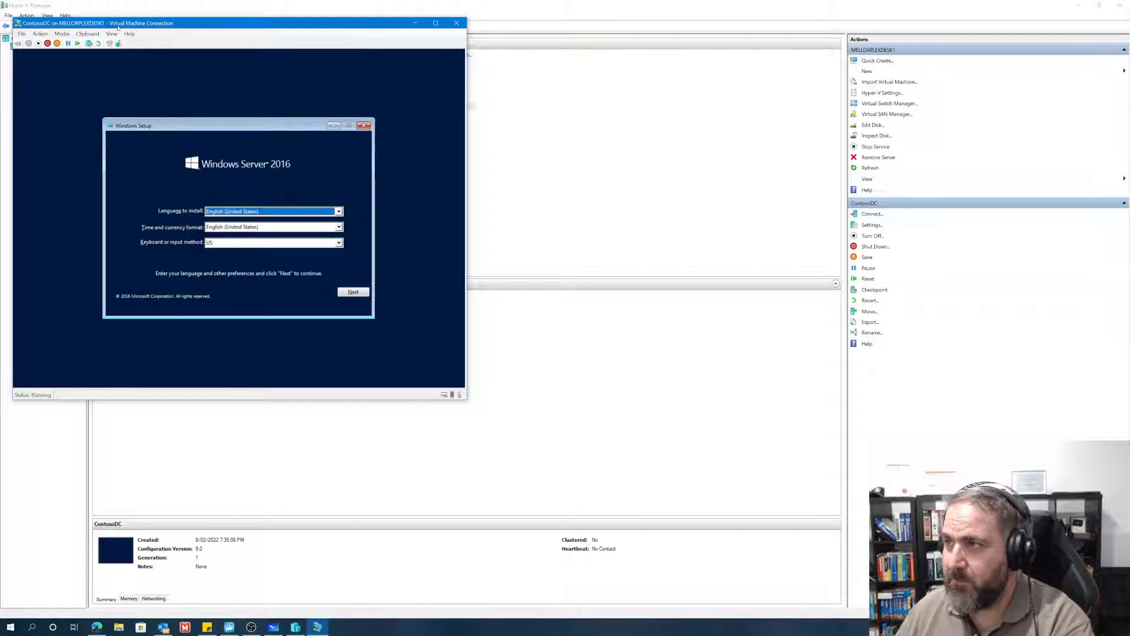
{"action": "left_click_drag", "start_coordinate": [118, 27], "coordinate": [416, 111]}
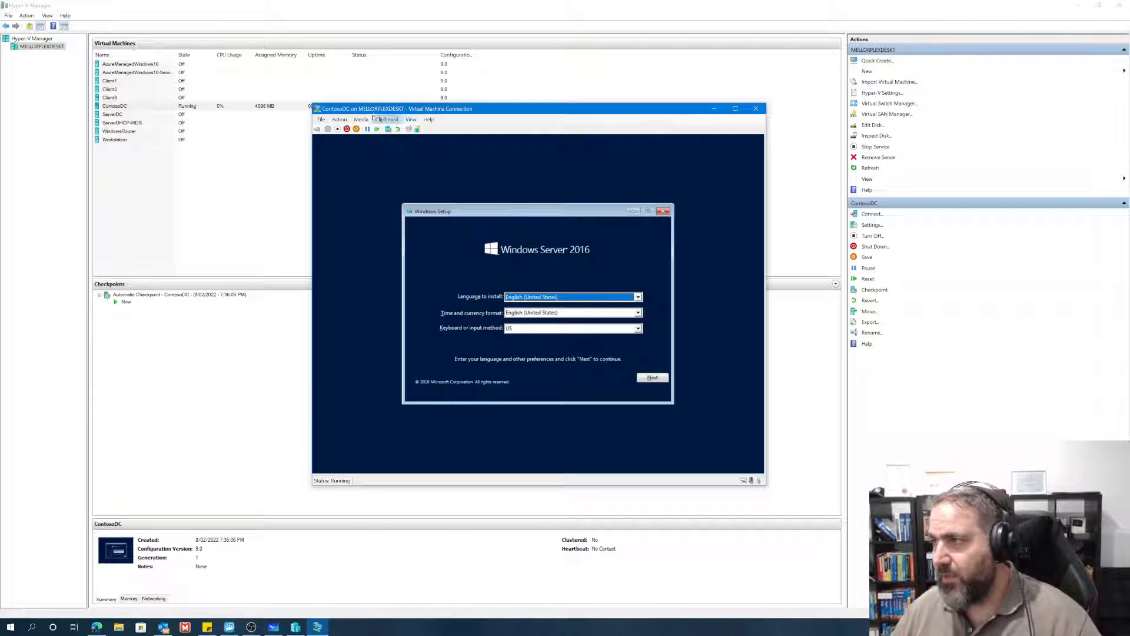
{"action": "left_click", "coordinate": [308, 193]}
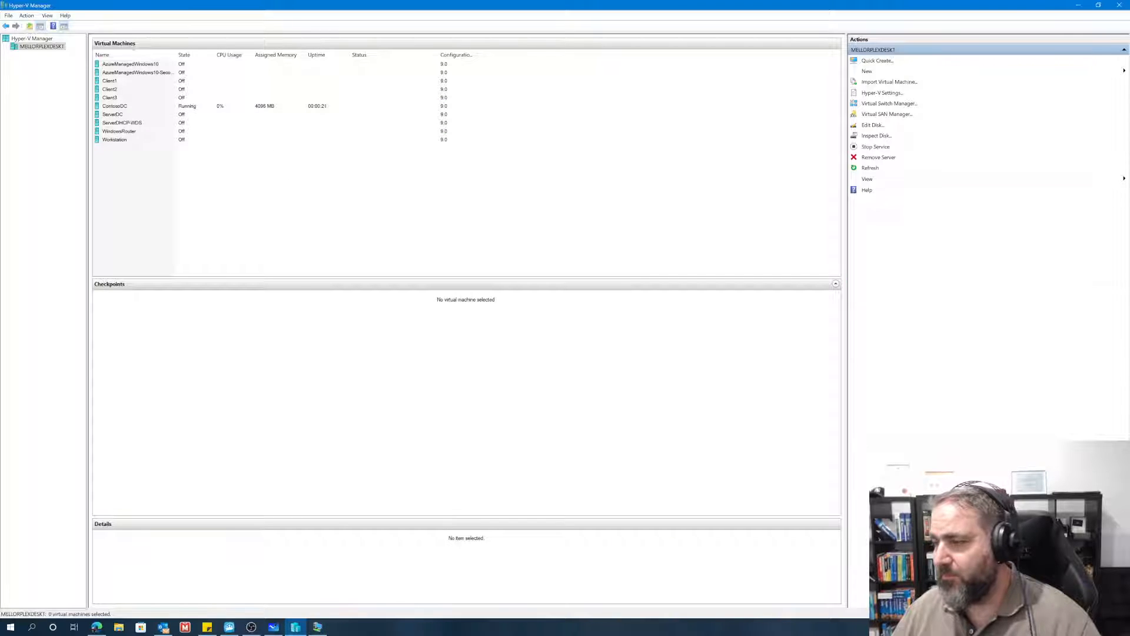
{"action": "left_click", "coordinate": [317, 626]}
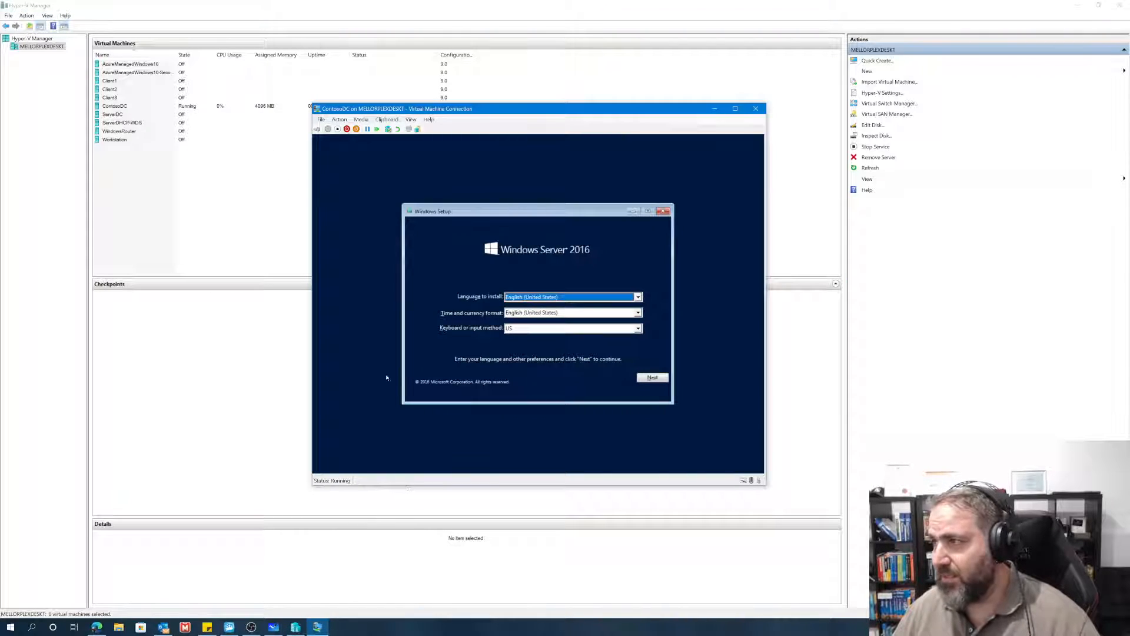
{"action": "left_click_drag", "start_coordinate": [388, 111], "coordinate": [164, 82]}
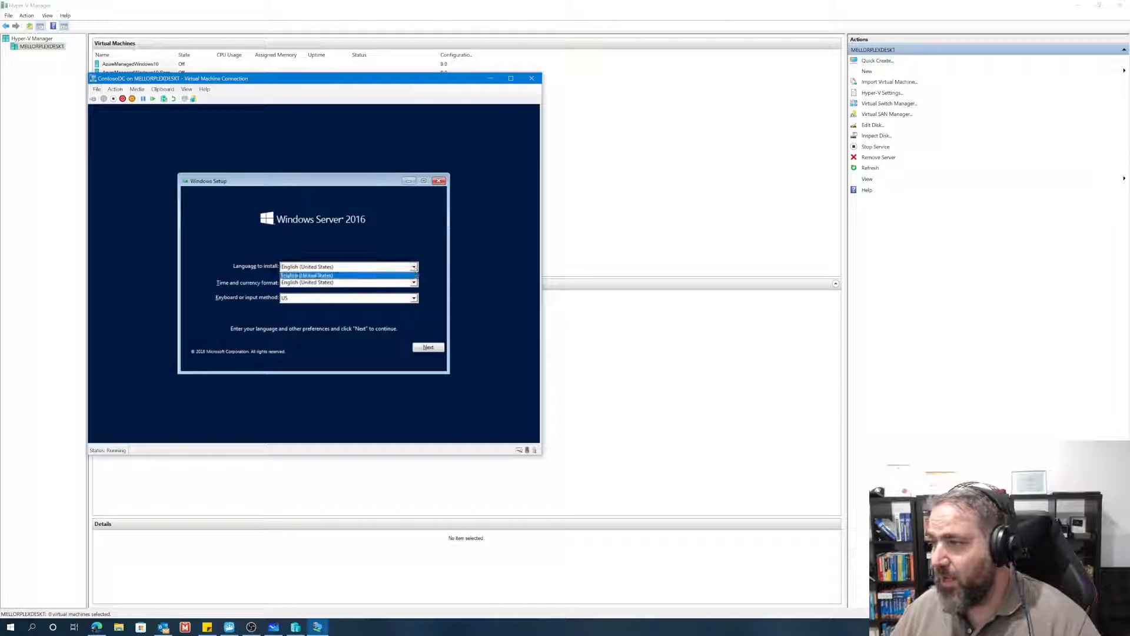
Step: Set the time and currency format in Windows Setup to English (Australia)
{"action": "left_click", "coordinate": [413, 282]}
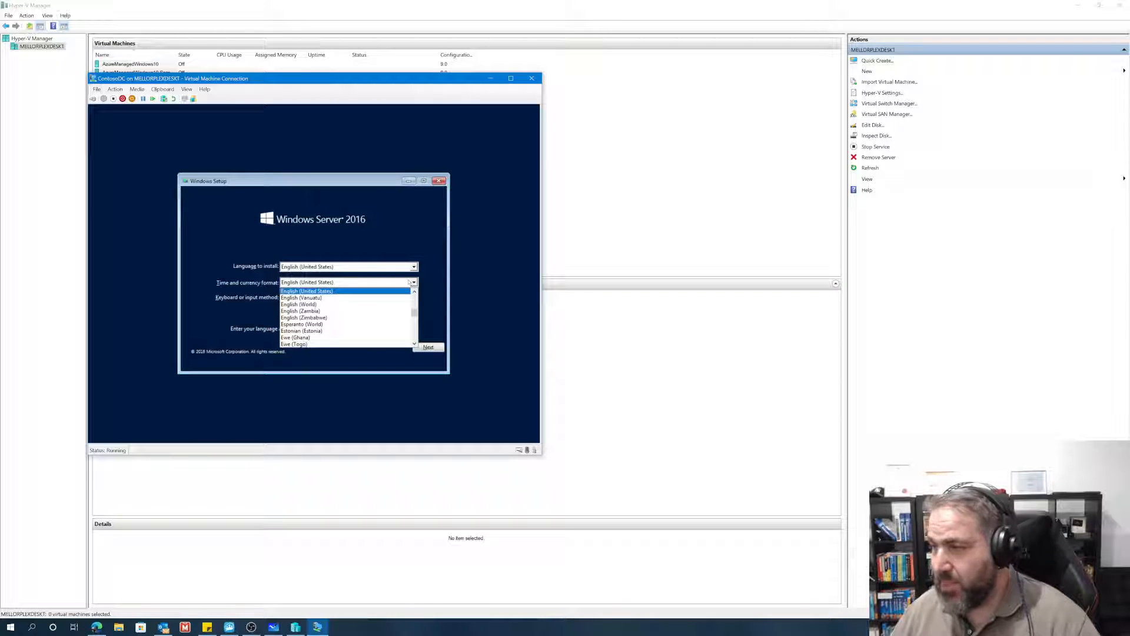
{"action": "scroll", "coordinate": [365, 300], "scroll_direction": "up", "scroll_amount": 5}
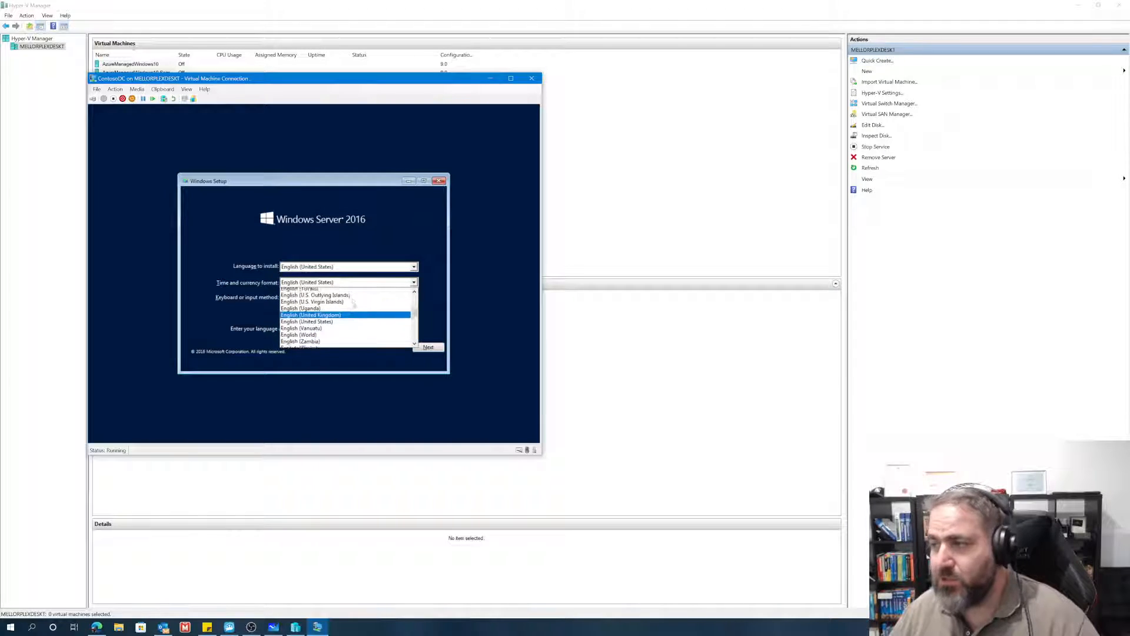
{"action": "scroll", "coordinate": [353, 304], "scroll_direction": "up", "scroll_amount": 4}
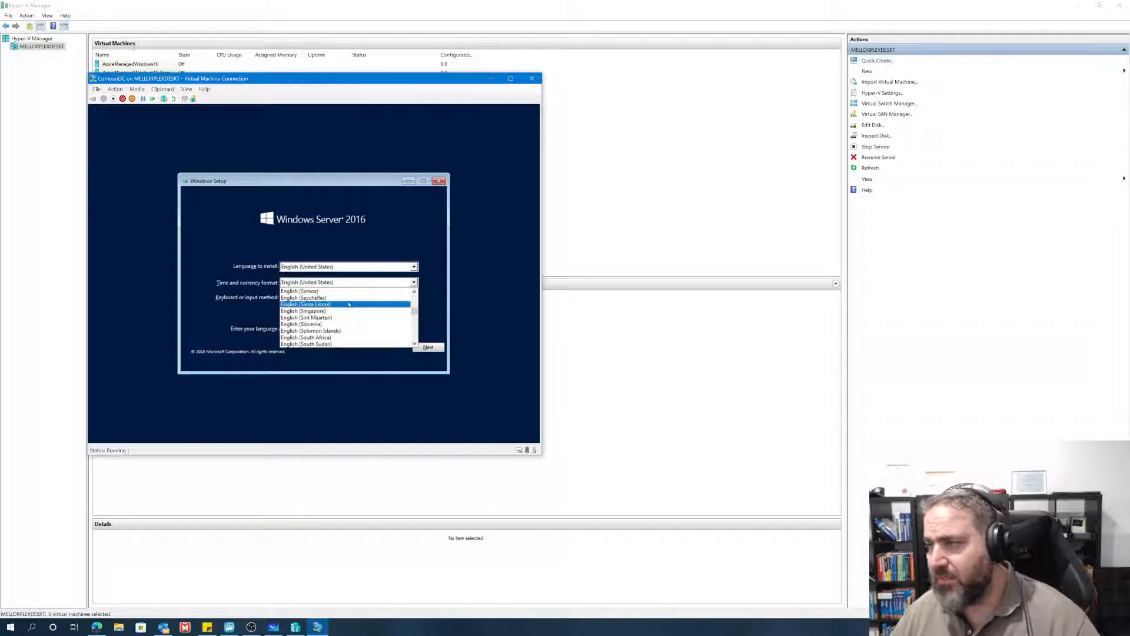
{"action": "scroll", "coordinate": [347, 309], "scroll_direction": "up", "scroll_amount": 5}
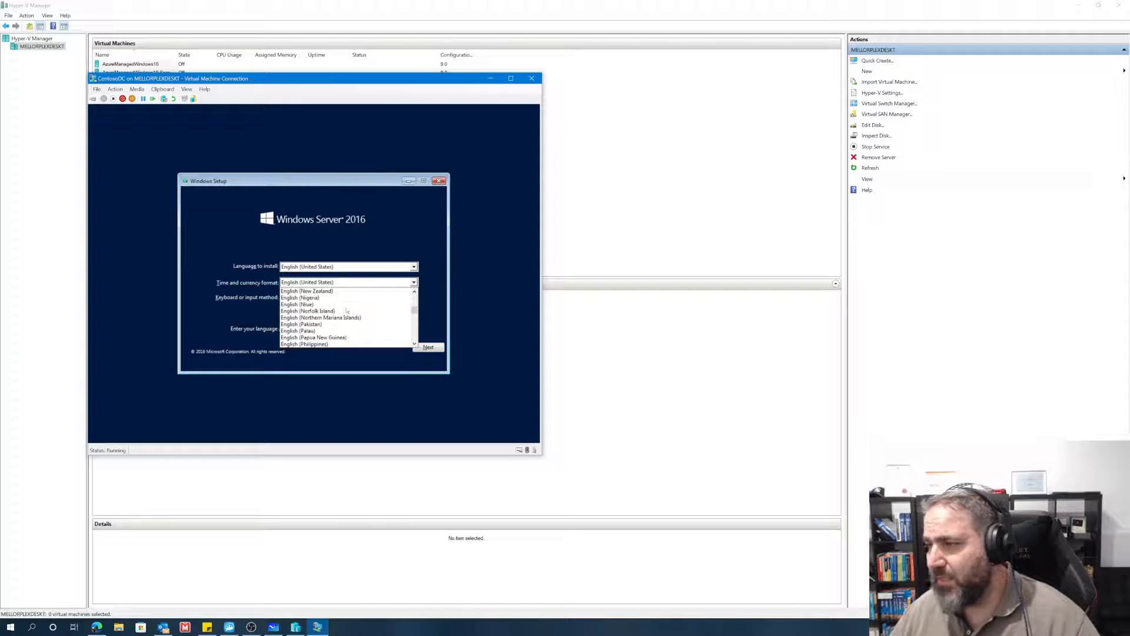
{"action": "scroll", "coordinate": [347, 310], "scroll_direction": "up", "scroll_amount": 2}
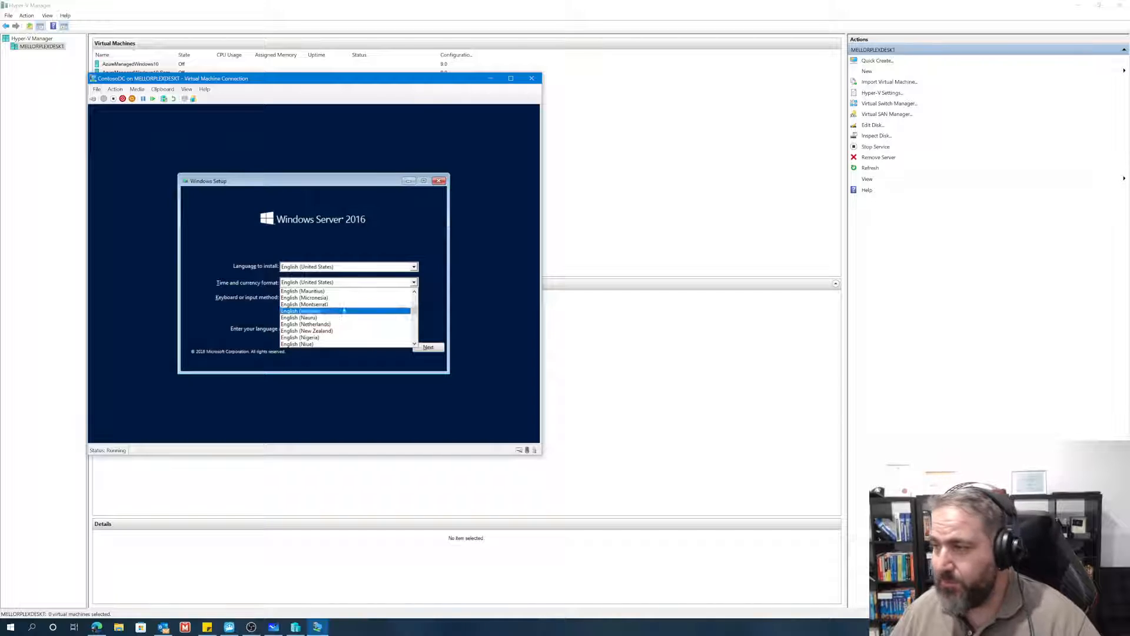
{"action": "scroll", "coordinate": [338, 311], "scroll_direction": "up", "scroll_amount": 2}
{"action": "scroll", "coordinate": [329, 313], "scroll_direction": "up", "scroll_amount": 3}
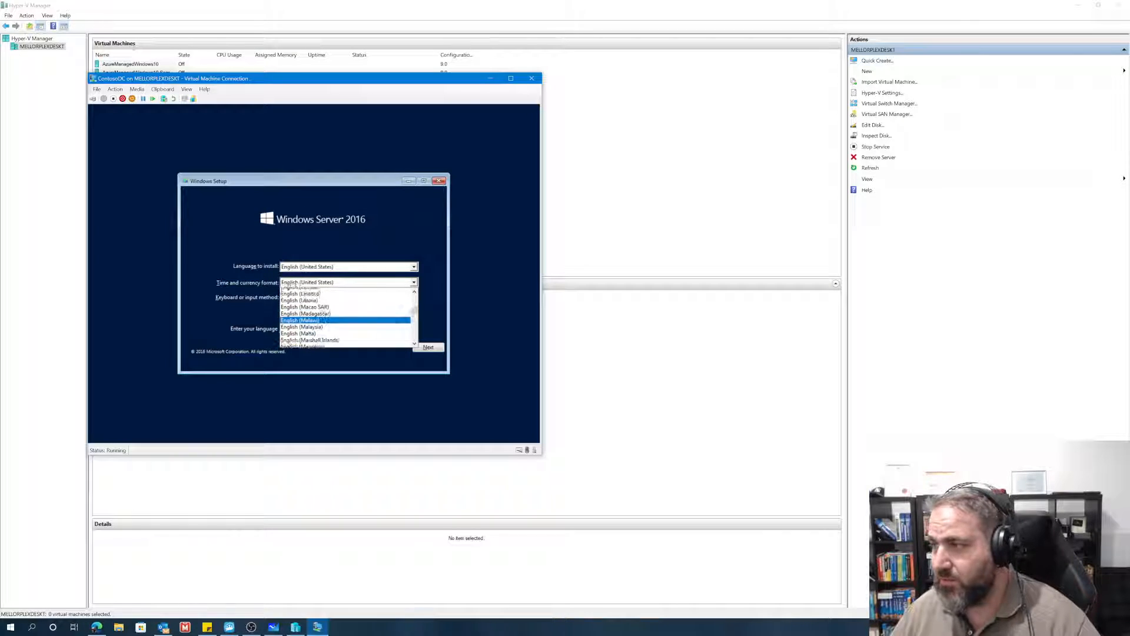
{"action": "scroll", "coordinate": [312, 310], "scroll_direction": "up", "scroll_amount": 5}
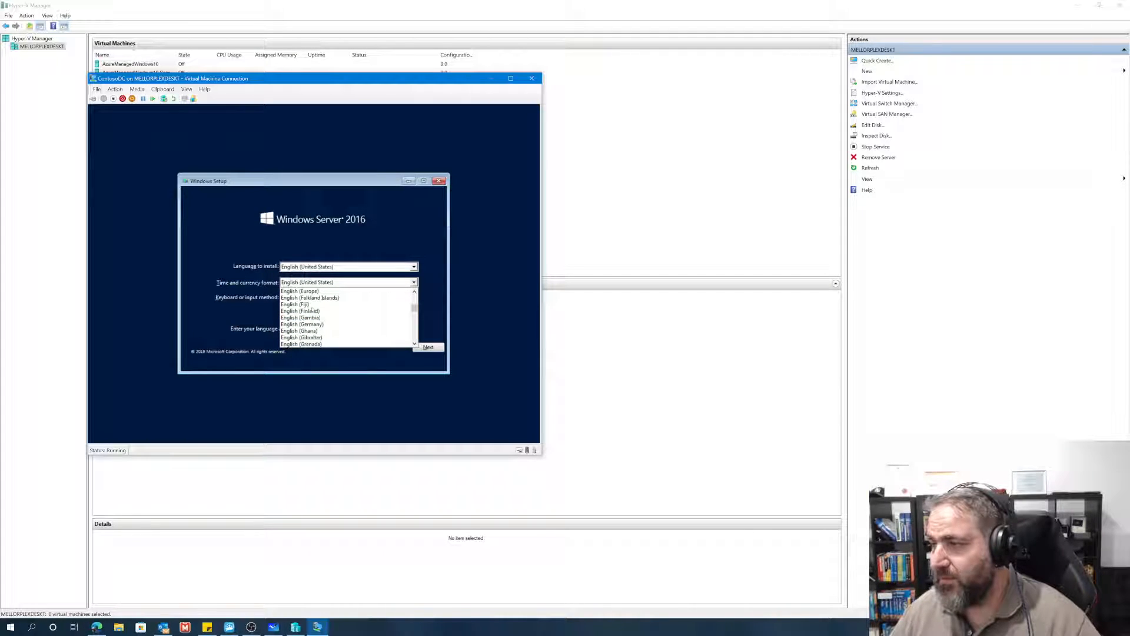
{"action": "scroll", "coordinate": [312, 308], "scroll_direction": "up", "scroll_amount": 7}
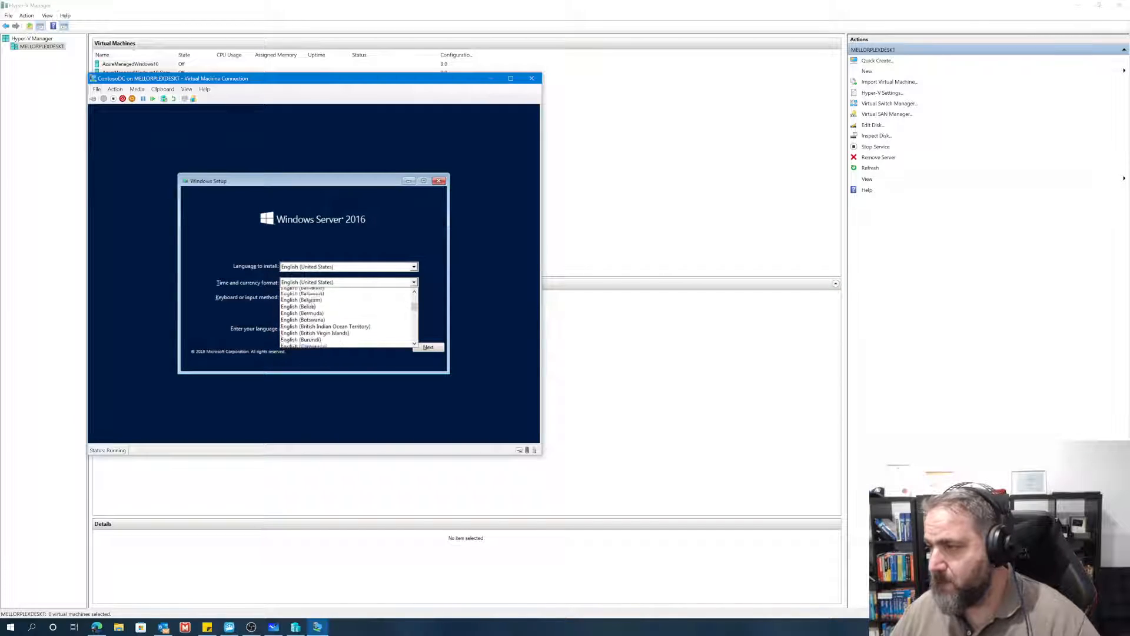
{"action": "scroll", "coordinate": [313, 306], "scroll_direction": "up", "scroll_amount": 5}
{"action": "left_click", "coordinate": [312, 328]}
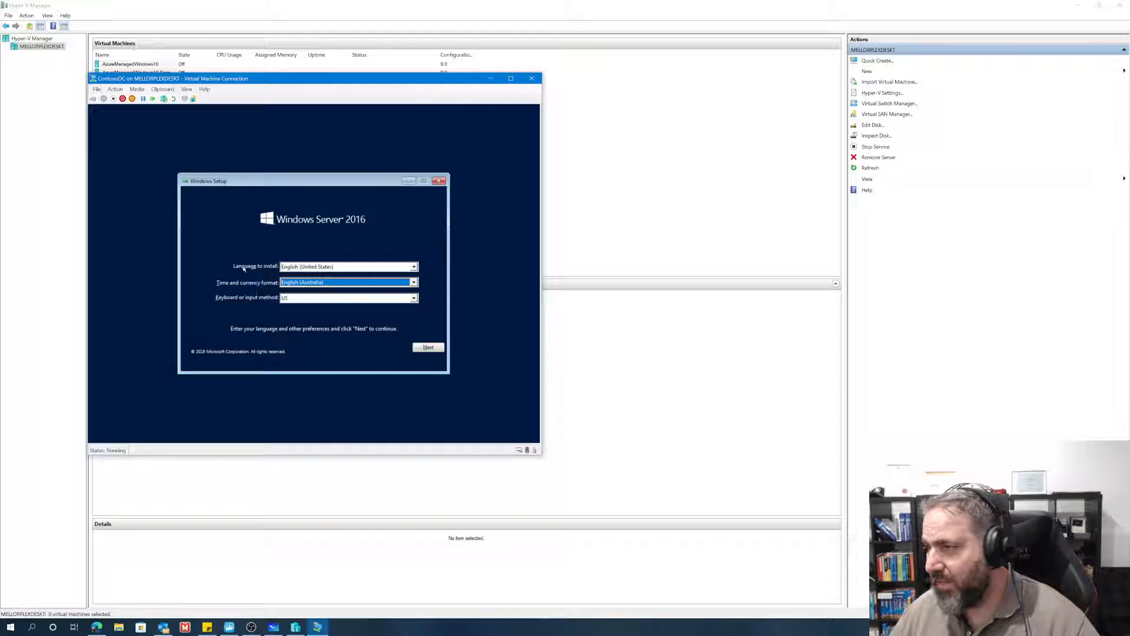
Step: Keep English (United States) as the language to install and start the Windows Server 2016 installation
{"action": "left_click", "coordinate": [409, 266]}
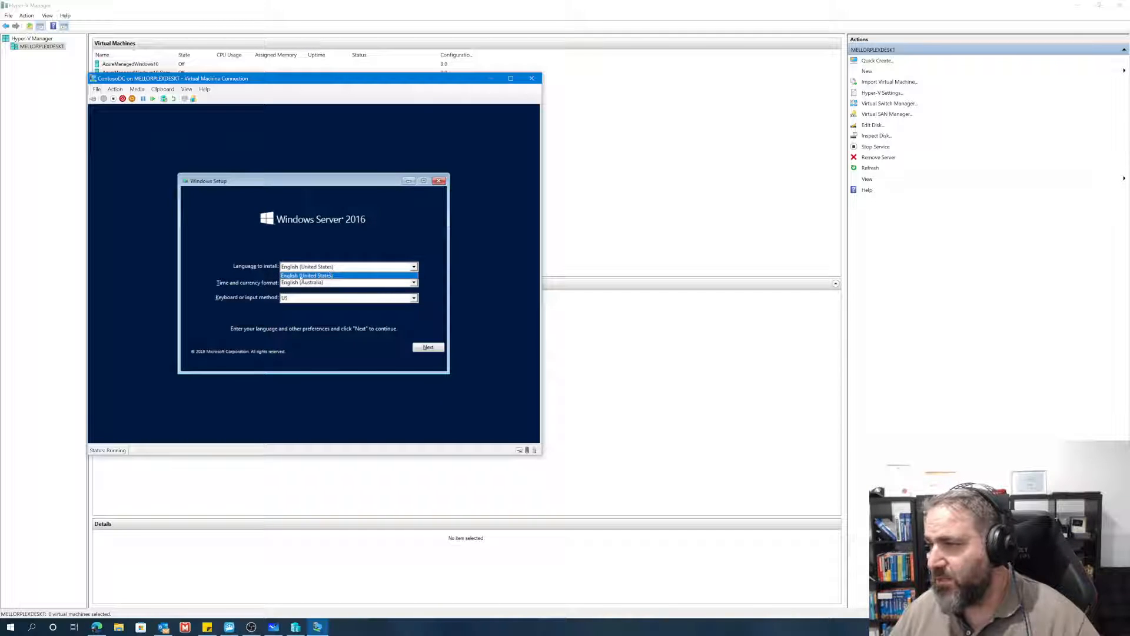
{"action": "left_click", "coordinate": [253, 263]}
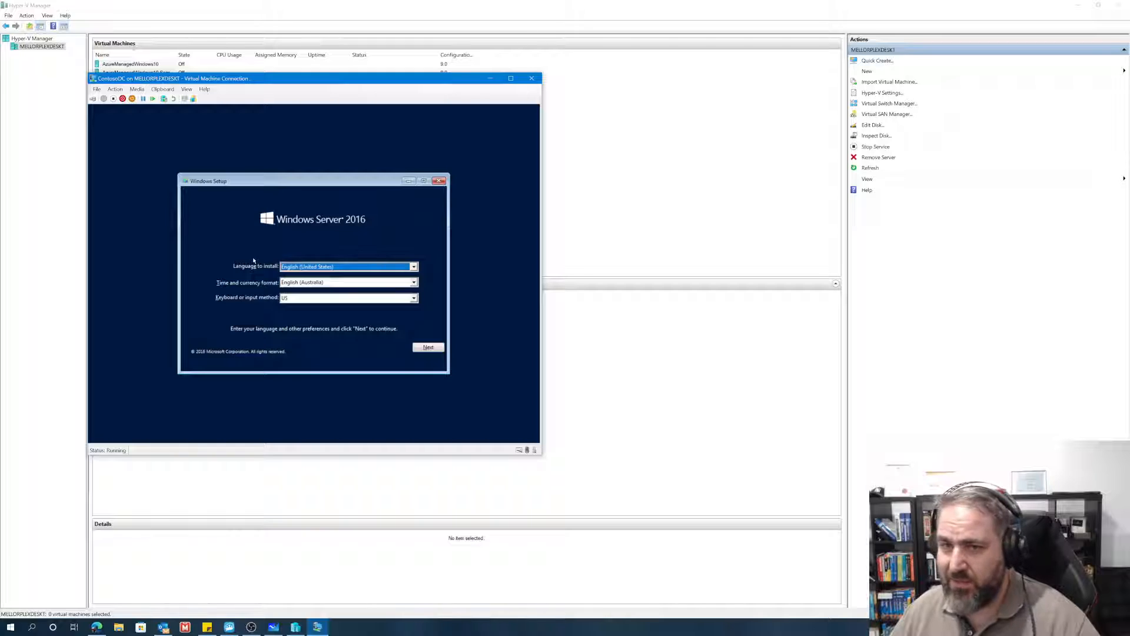
{"action": "left_click", "coordinate": [432, 348]}
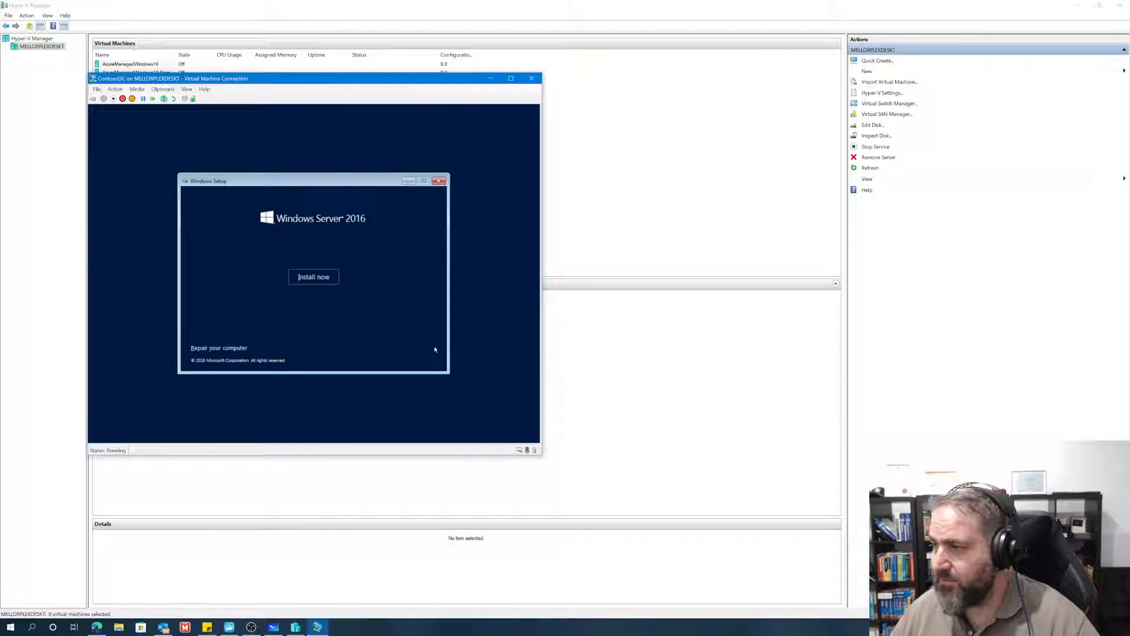
{"action": "left_click", "coordinate": [320, 283]}
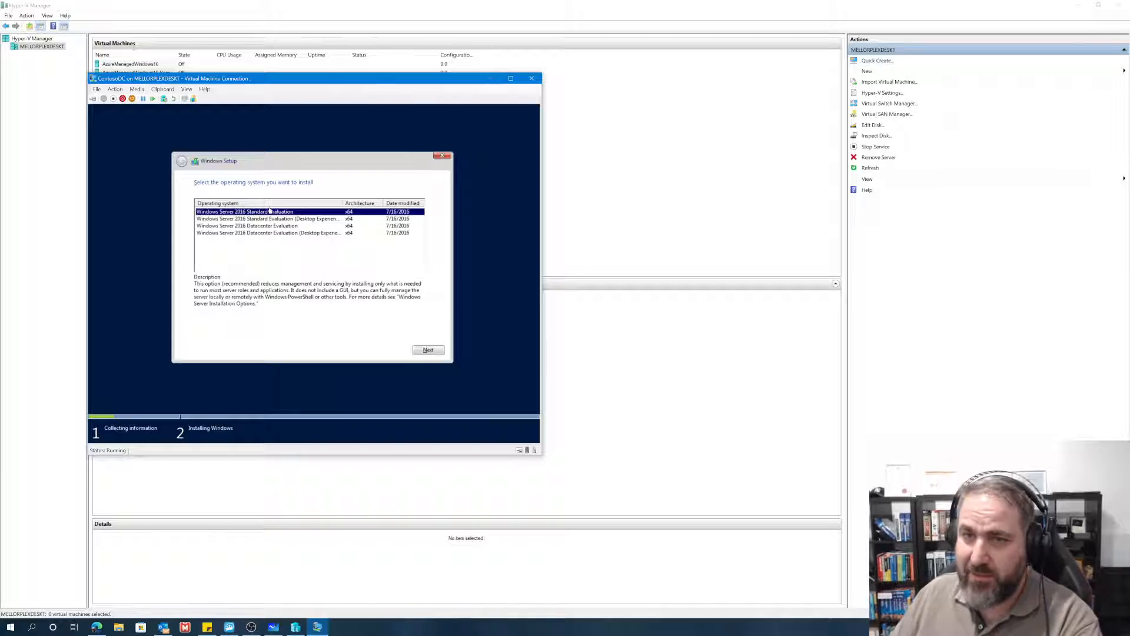
Step: Choose Windows Server 2016 Datacenter Evaluation (Desktop Experience) as the operating system to install and continue to the license terms
{"action": "left_click", "coordinate": [334, 219]}
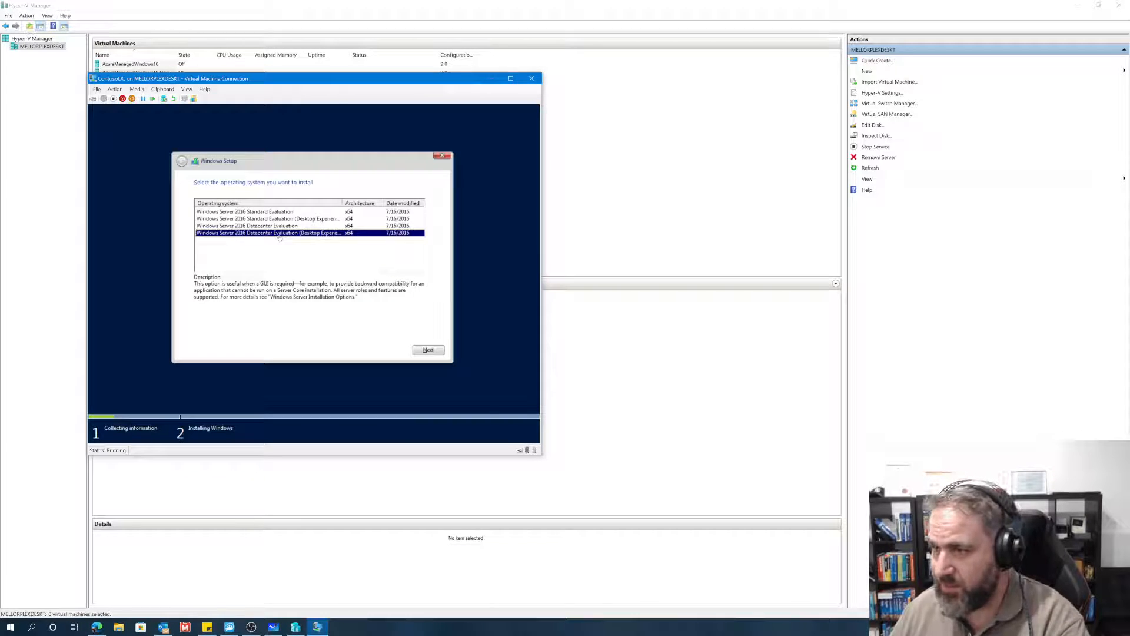
{"action": "left_click", "coordinate": [245, 226]}
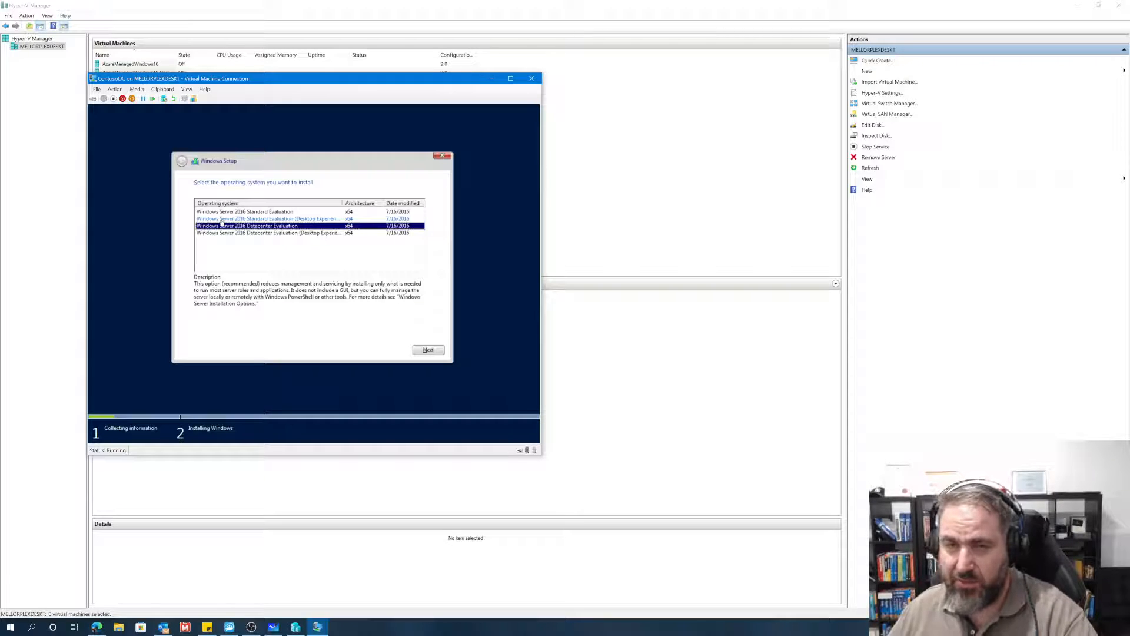
{"action": "left_click", "coordinate": [255, 233]}
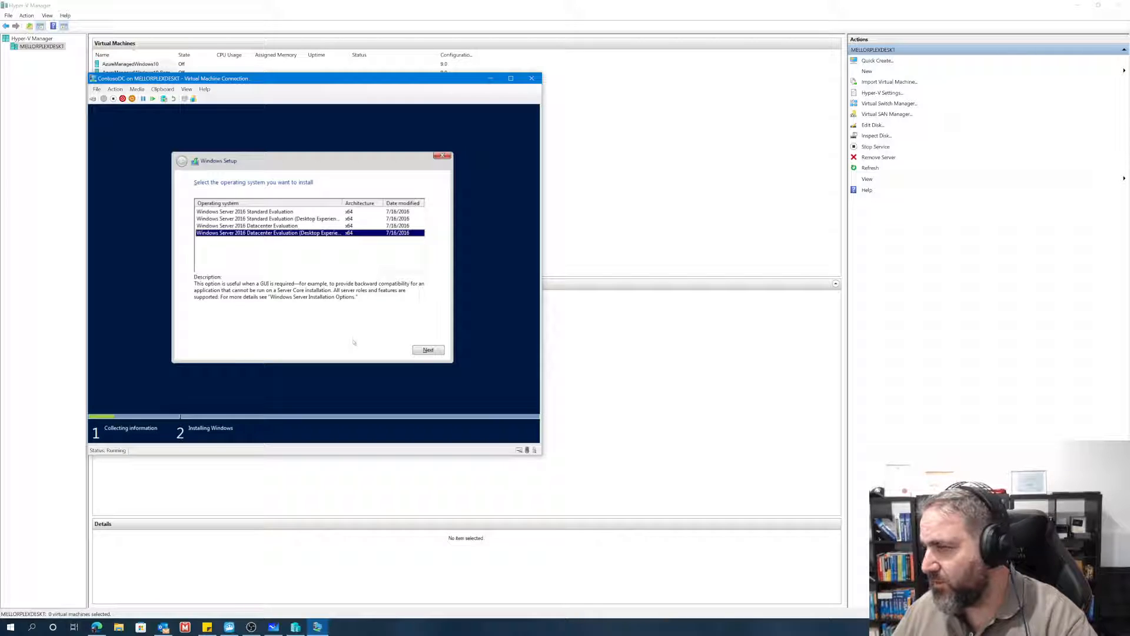
{"action": "left_click", "coordinate": [428, 350]}
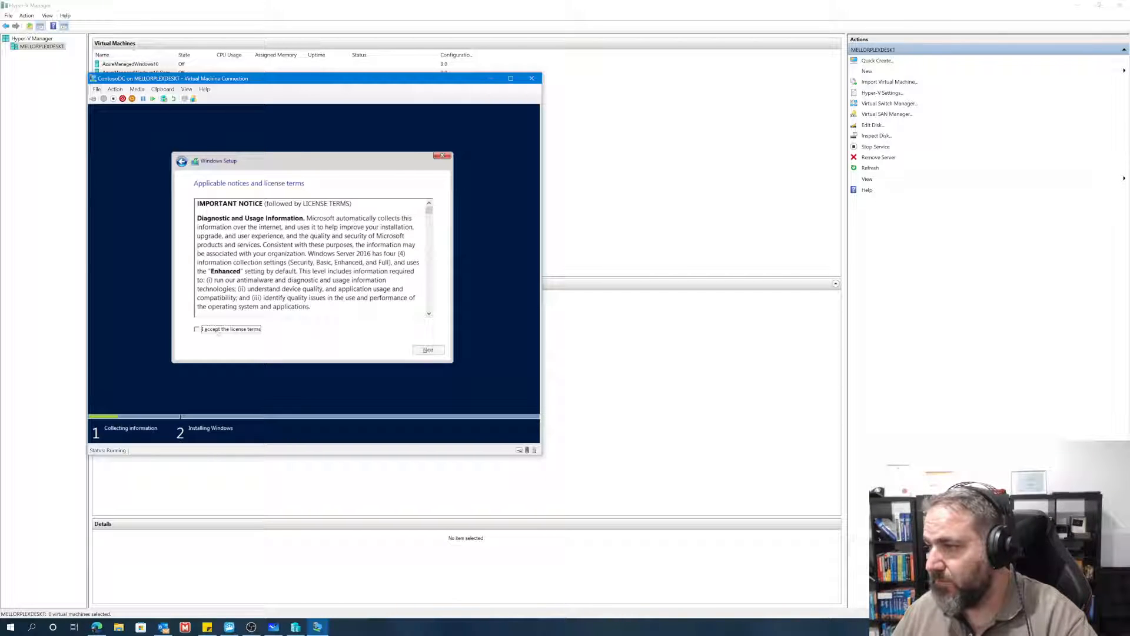
Step: Accept the license terms and run a custom, Windows-only installation on Drive 0 Unallocated Space
{"action": "left_click", "coordinate": [219, 329]}
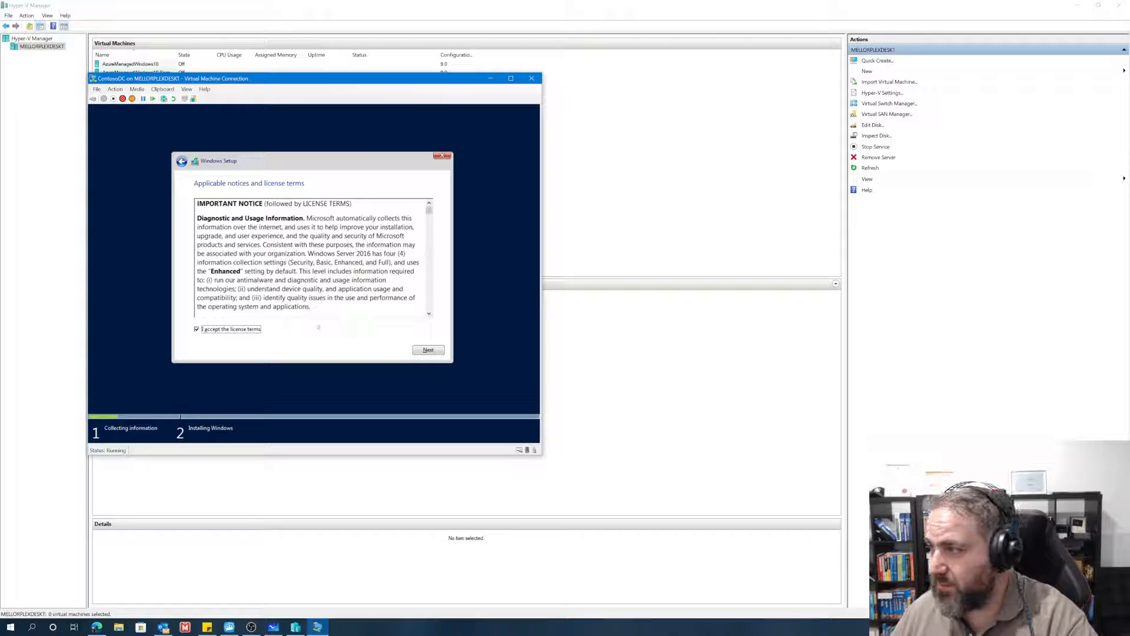
{"action": "left_click", "coordinate": [420, 352]}
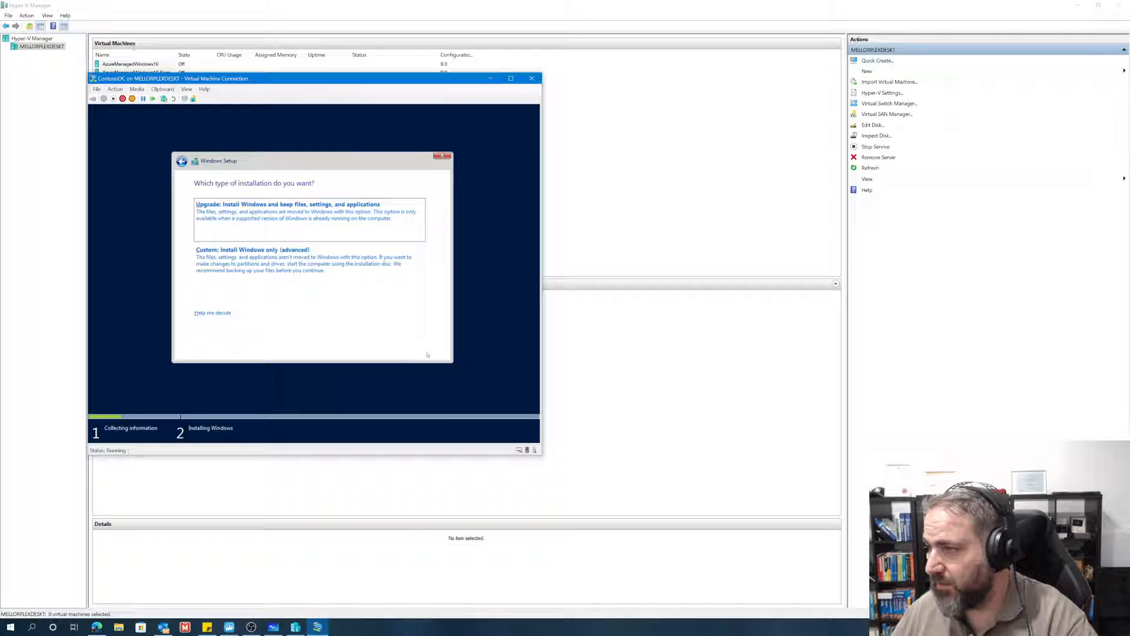
{"action": "left_click", "coordinate": [257, 252]}
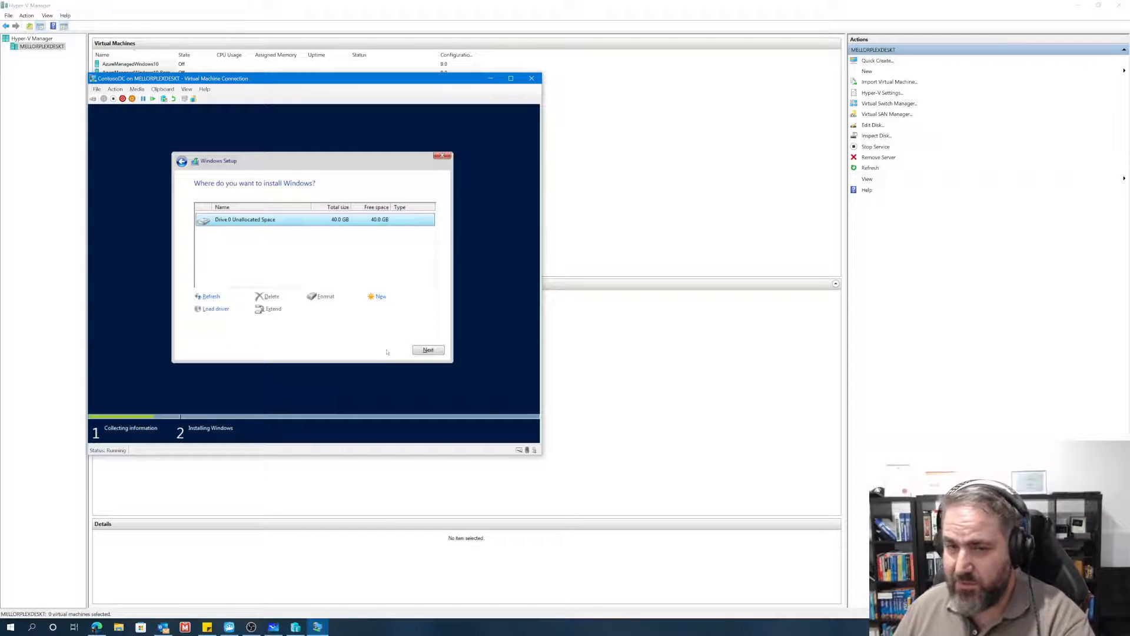
{"action": "left_click", "coordinate": [429, 351]}
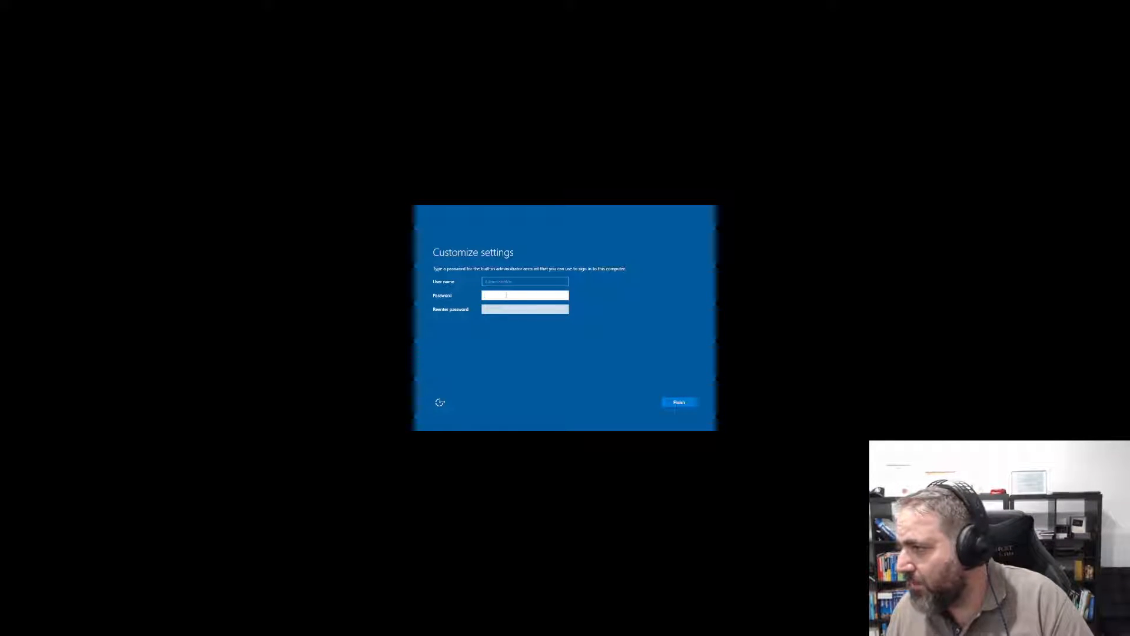
Step: Set and confirm the password for the built-in Administrator account and finish the Windows Server setup
{"action": "type", "text": "•"}
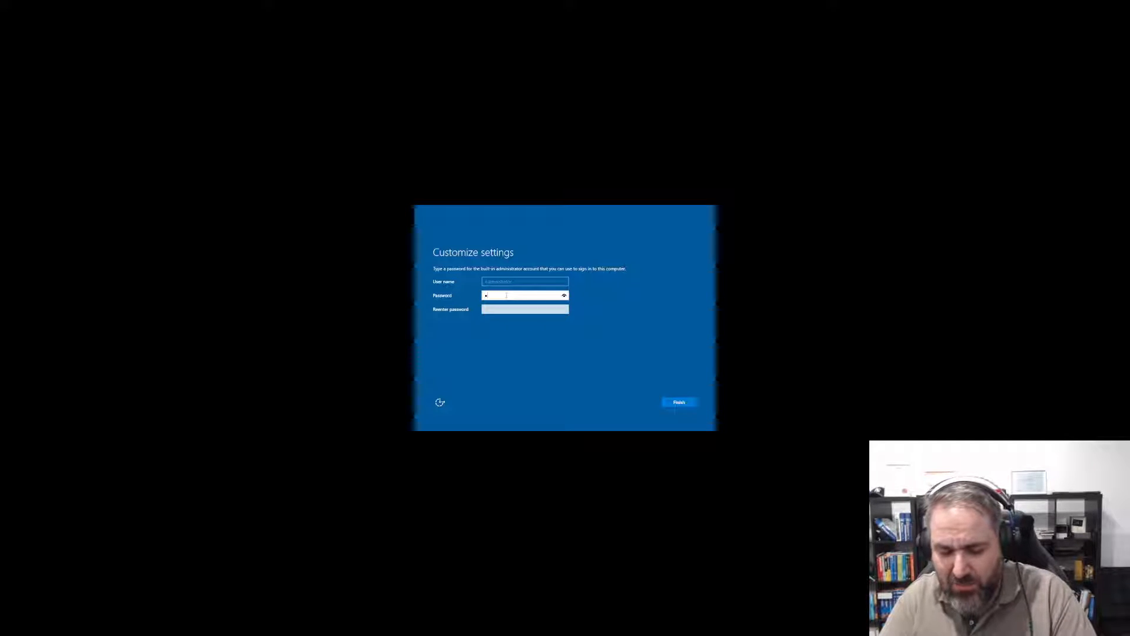
{"action": "type", "text": "•"}
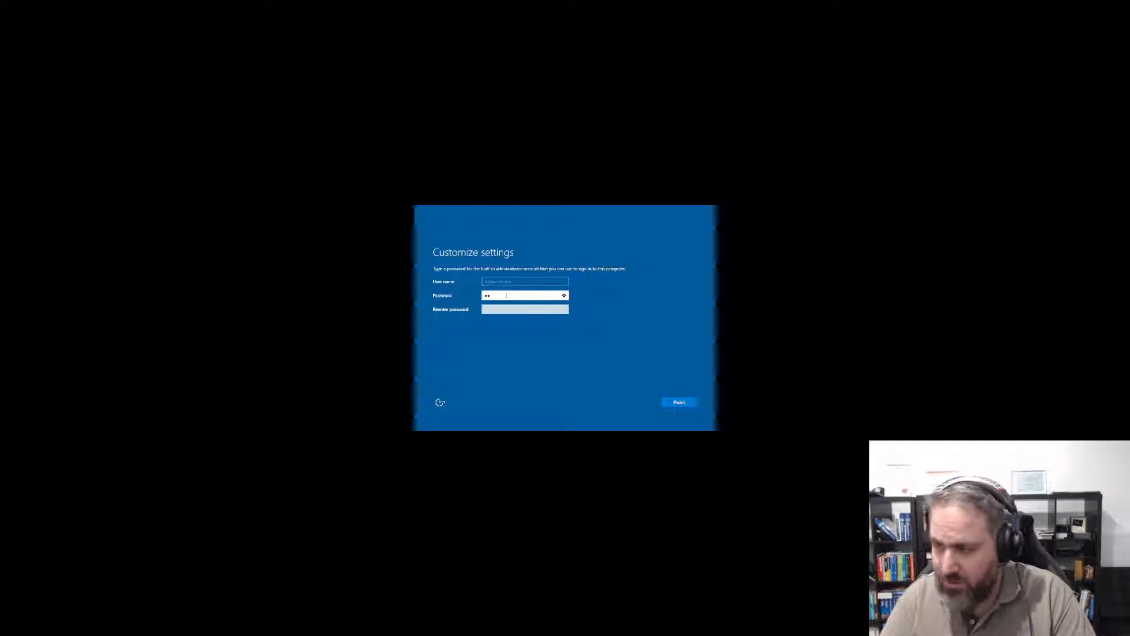
{"action": "type", "text": "ssw0rd"}
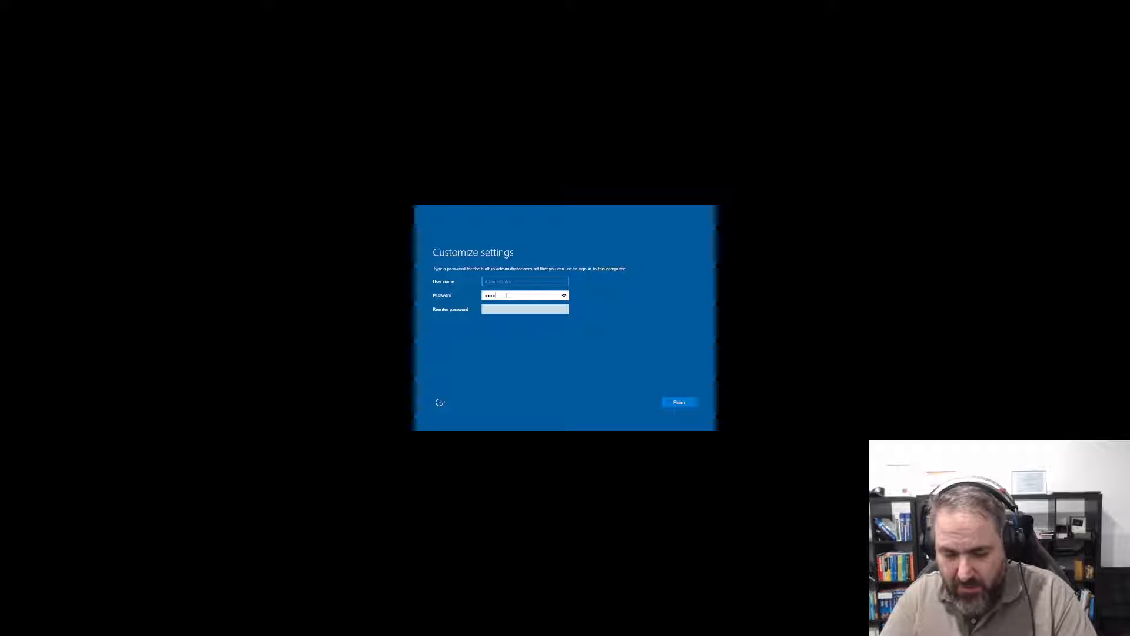
{"action": "key", "text": "Tab"}
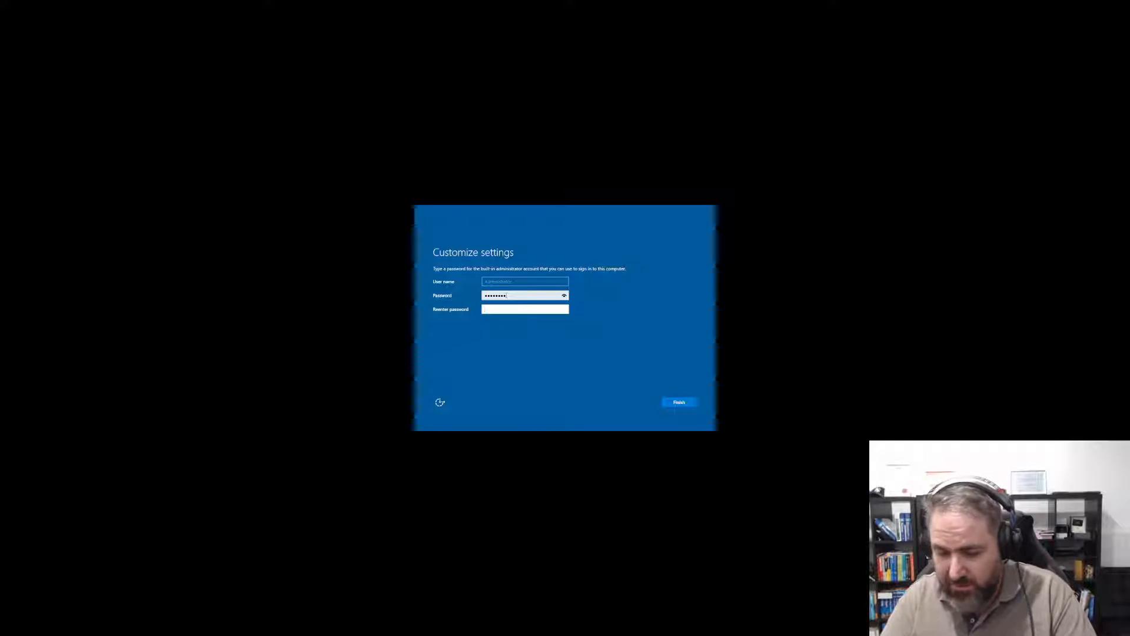
{"action": "type", "text": "Passw0rd"}
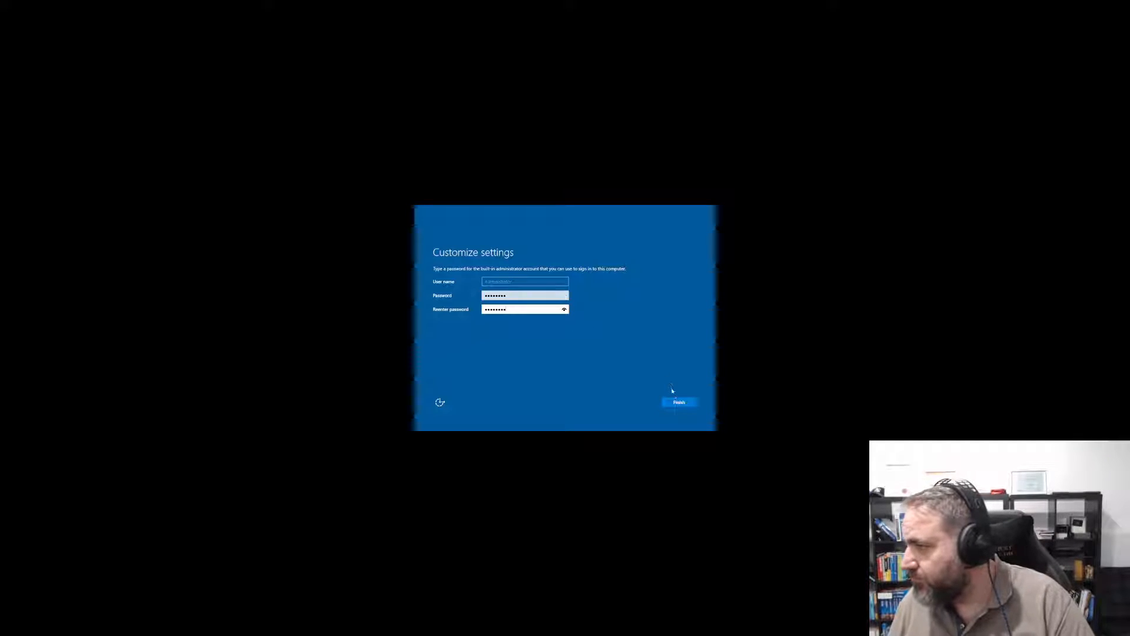
{"action": "left_click", "coordinate": [676, 402]}
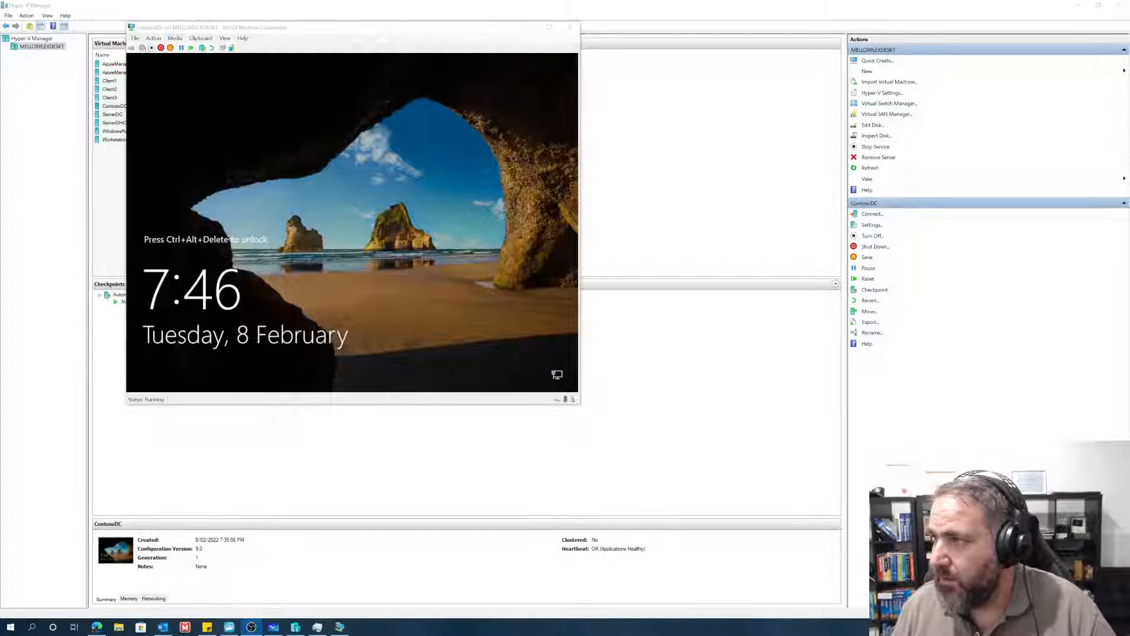
Step: Unlock the ContosoDC virtual machine and sign in as Administrator with the account password
{"action": "left_click", "coordinate": [131, 48]}
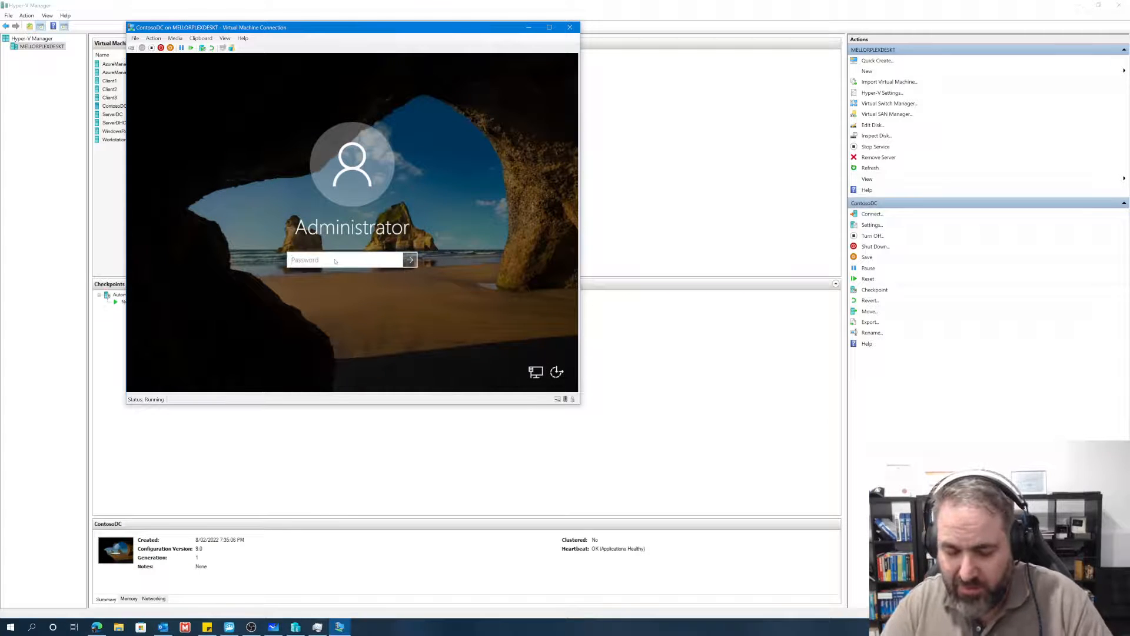
{"action": "type", "text": "****"}
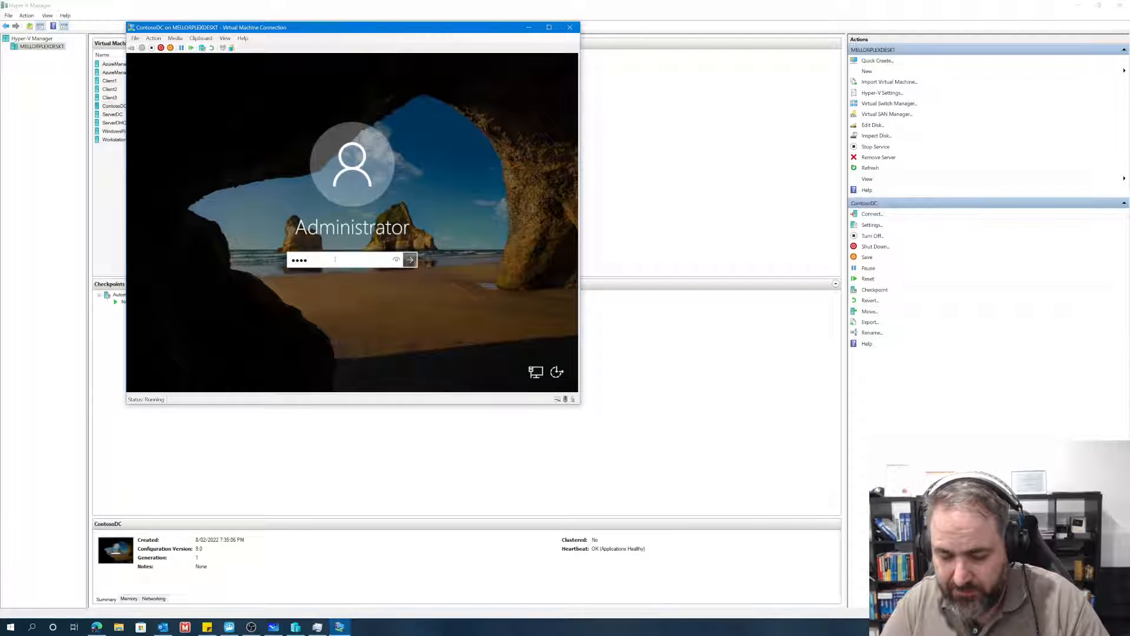
{"action": "type", "text": "***"}
{"action": "key", "text": "Return"}
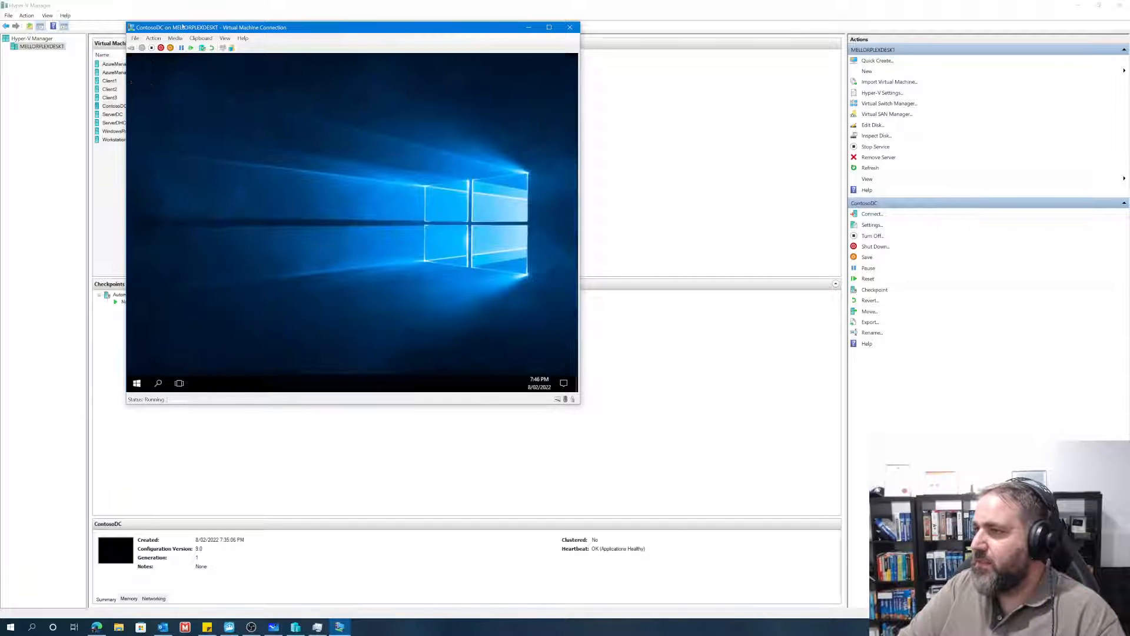
Step: Reposition the ContosoDC connection window and allow the server to be discoverable by other devices on the network
{"action": "left_click_drag", "start_coordinate": [195, 27], "coordinate": [214, 65]}
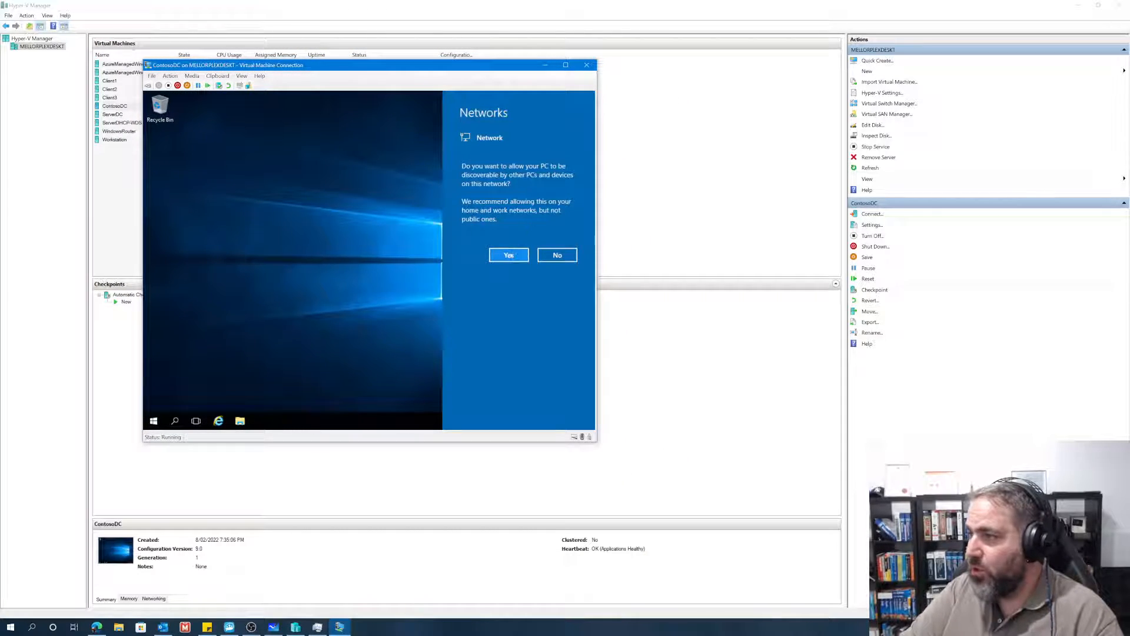
{"action": "left_click", "coordinate": [510, 255]}
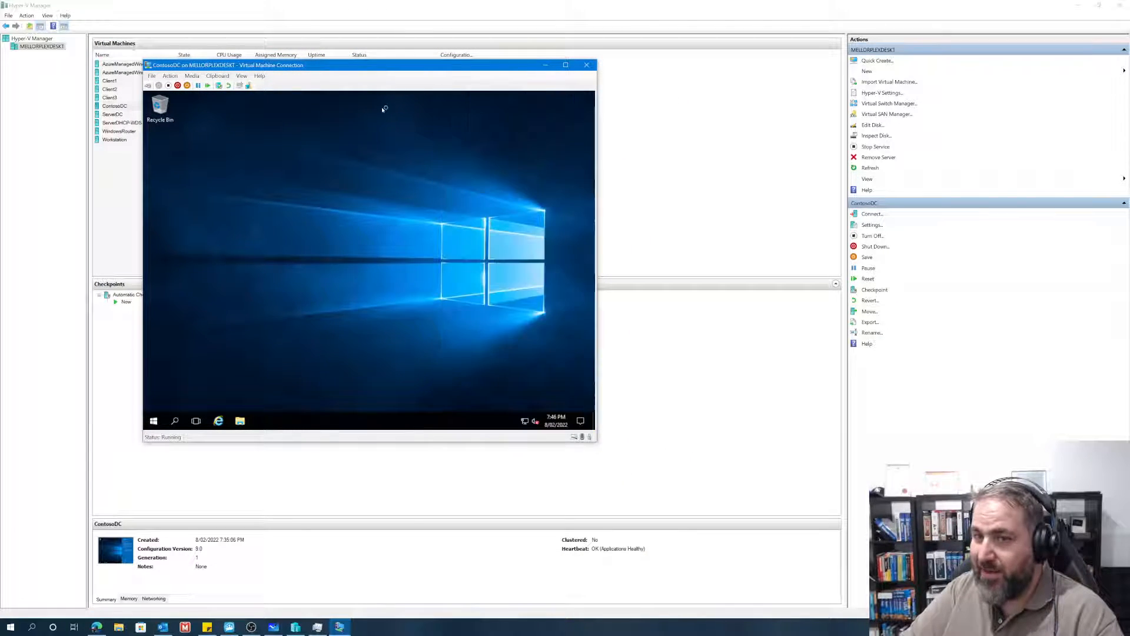
{"action": "left_click", "coordinate": [565, 65]}
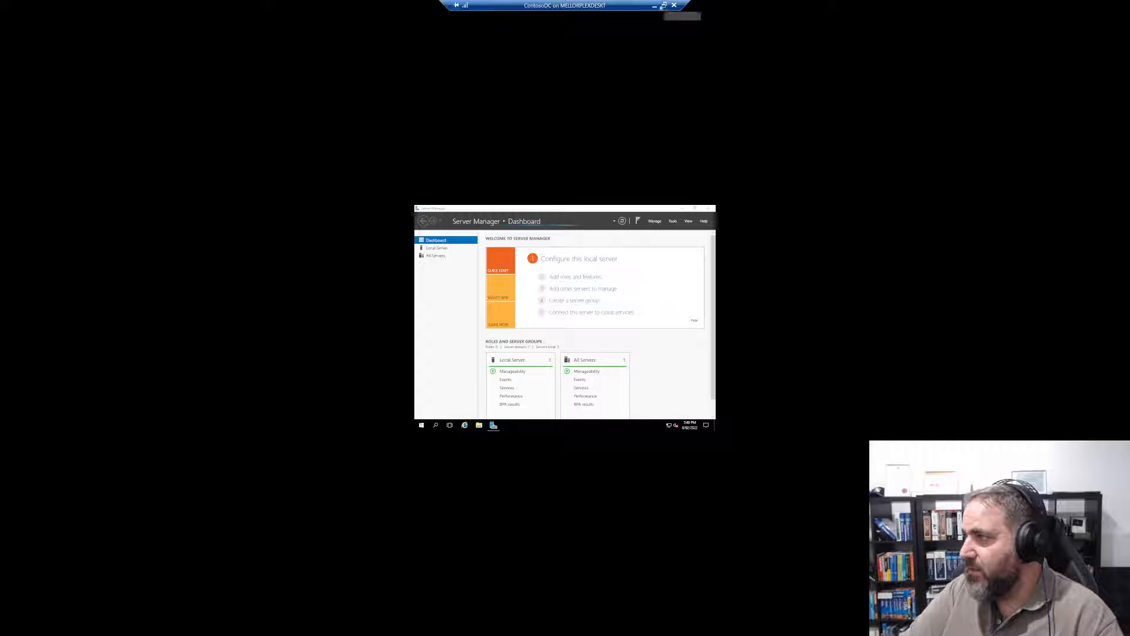
{"action": "left_click", "coordinate": [664, 6]}
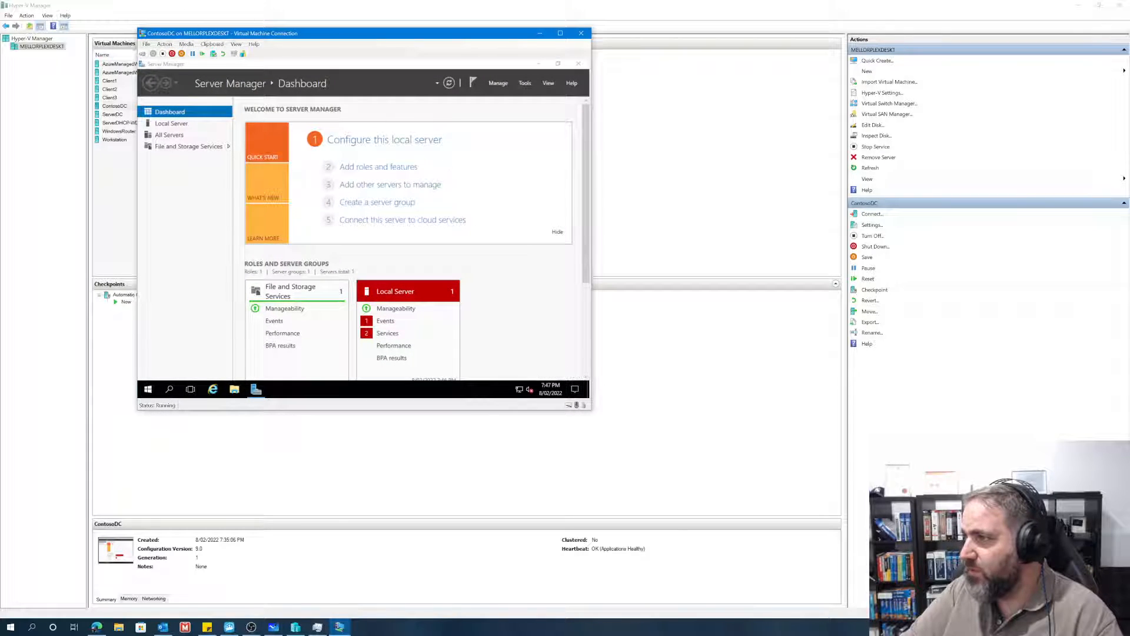
{"action": "left_click_drag", "start_coordinate": [230, 34], "coordinate": [215, 71]}
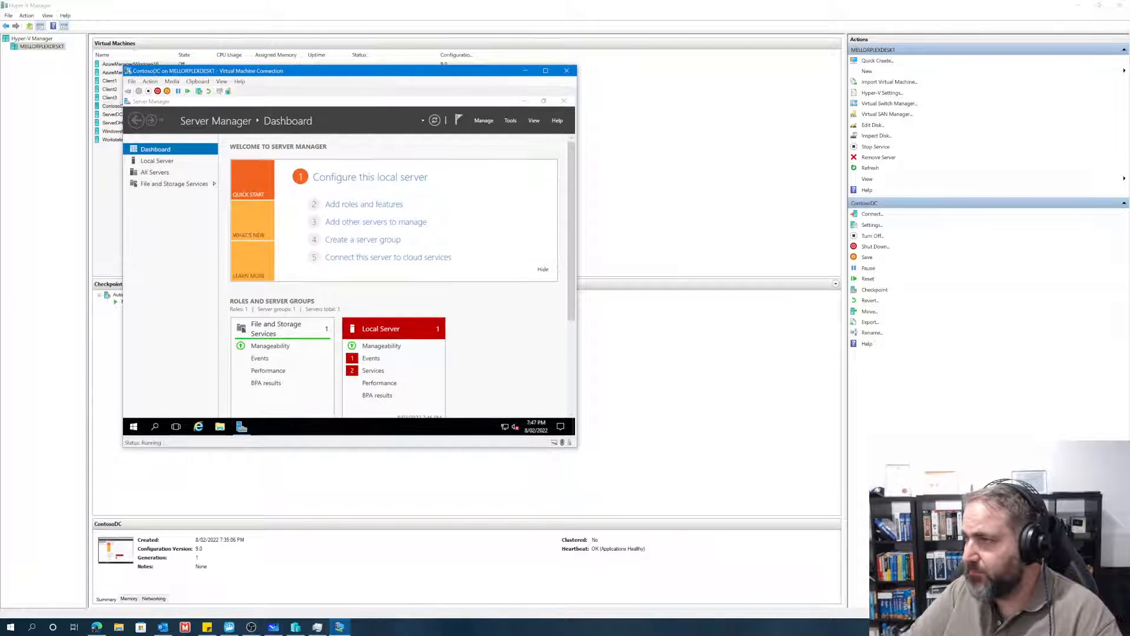